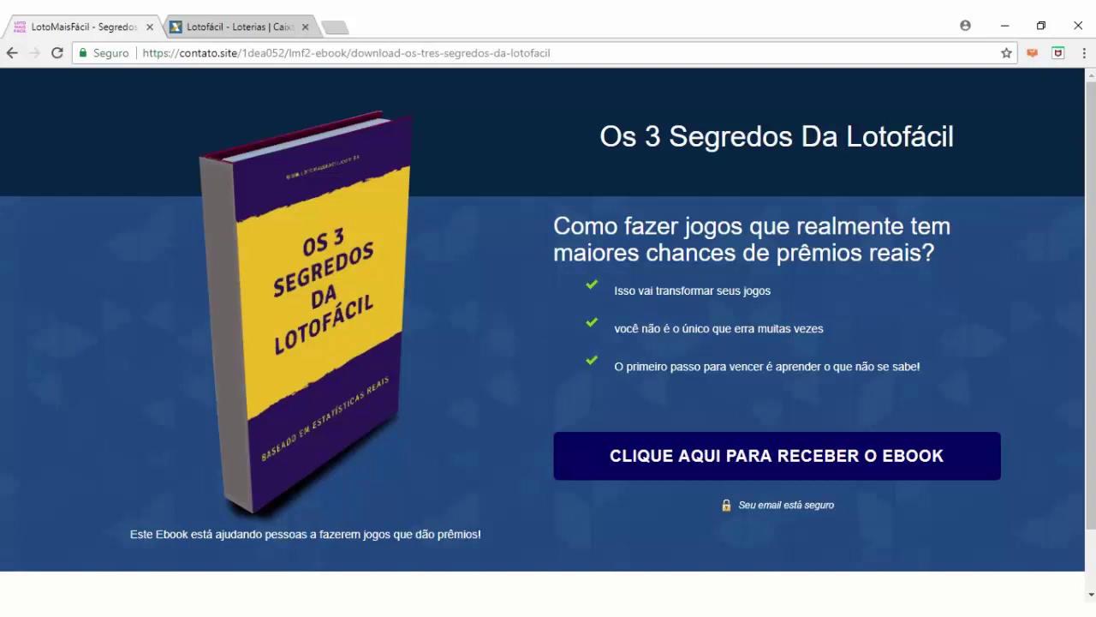
# Switch from the e-book page to the Lotofácil page on the Caixa site and view the contest result.
pyautogui.moveTo(600, 137); pyautogui.dragTo(956, 137)
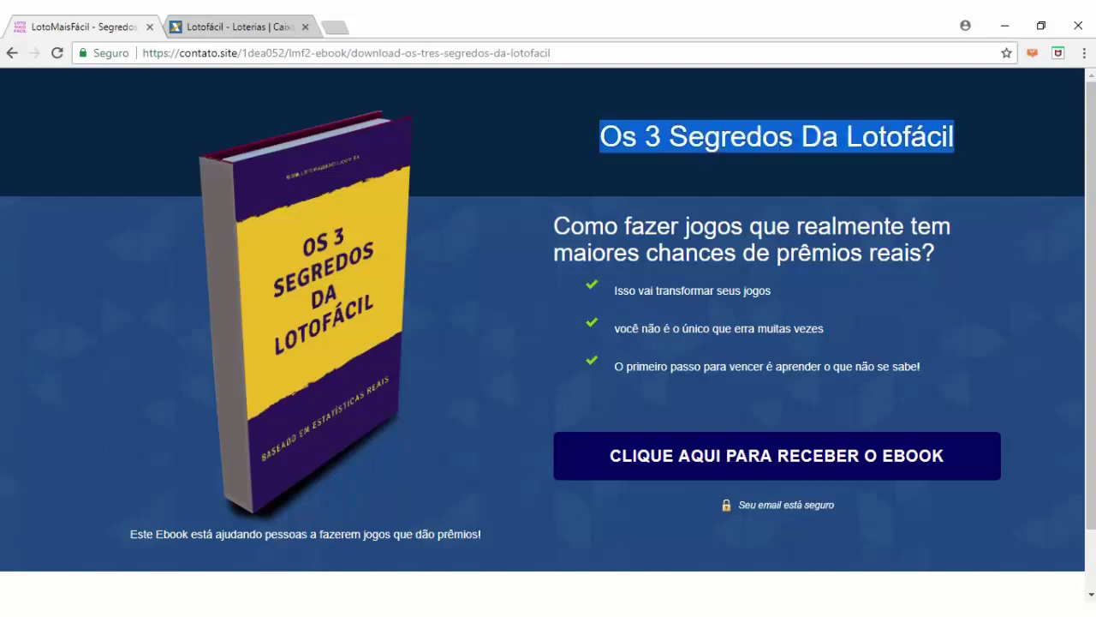
pyautogui.click(958, 138)
pyautogui.click(259, 25)
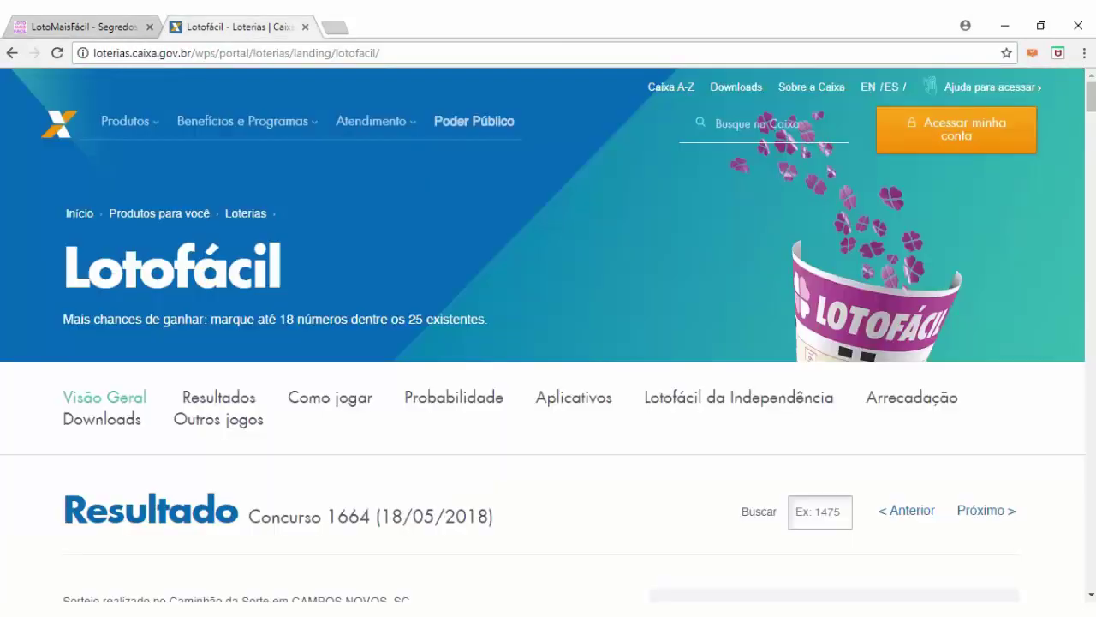
pyautogui.scroll(-3, 548, 343)
pyautogui.moveTo(248, 274); pyautogui.dragTo(446, 274)
pyautogui.click(447, 275)
pyautogui.scroll(-1, 447, 282)
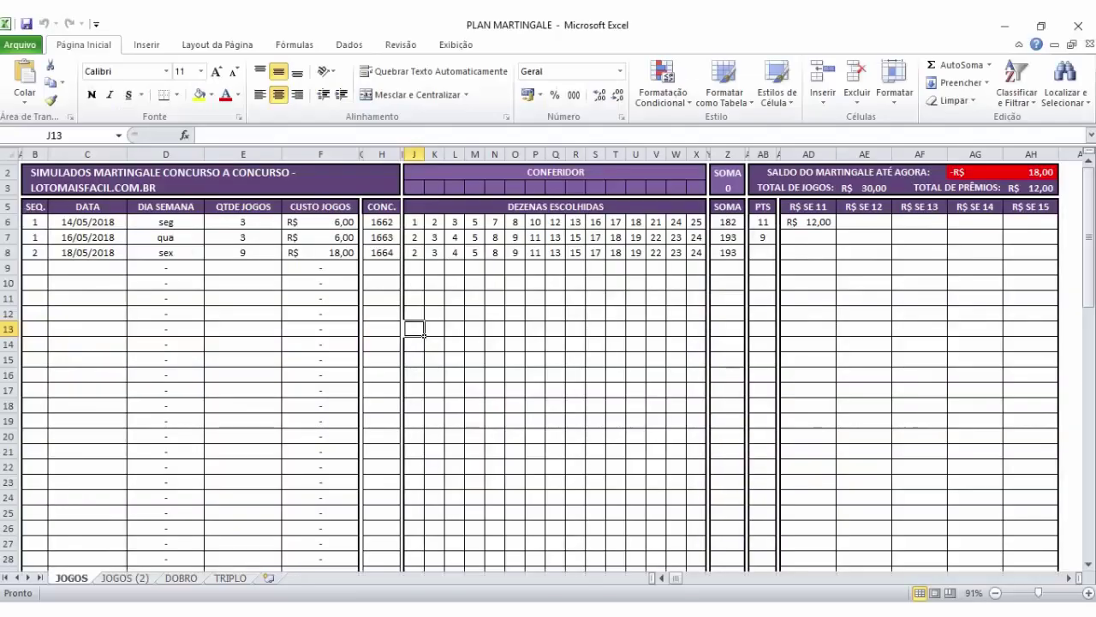
# Review the recorded games, chosen numbers and points for contests 1662 to 1664 in the PLAN MARTINGALE workbook.
pyautogui.click(538, 538)
pyautogui.click(53, 268)
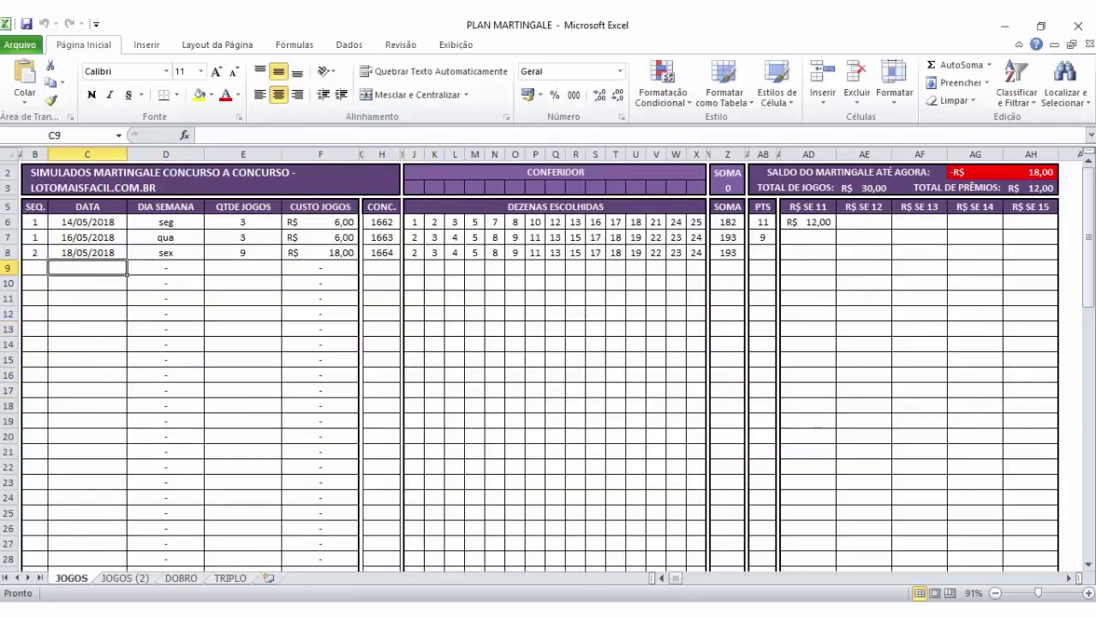
pyautogui.click(44, 268)
pyautogui.moveTo(414, 253); pyautogui.dragTo(727, 253)
pyautogui.click(656, 268)
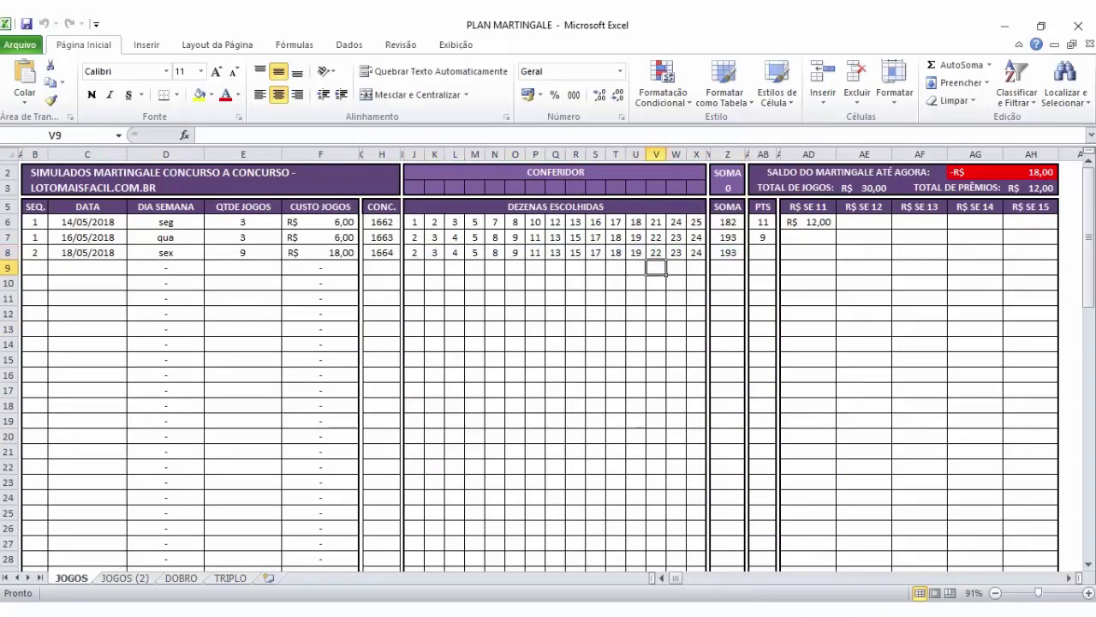
pyautogui.moveTo(88, 238); pyautogui.dragTo(166, 237)
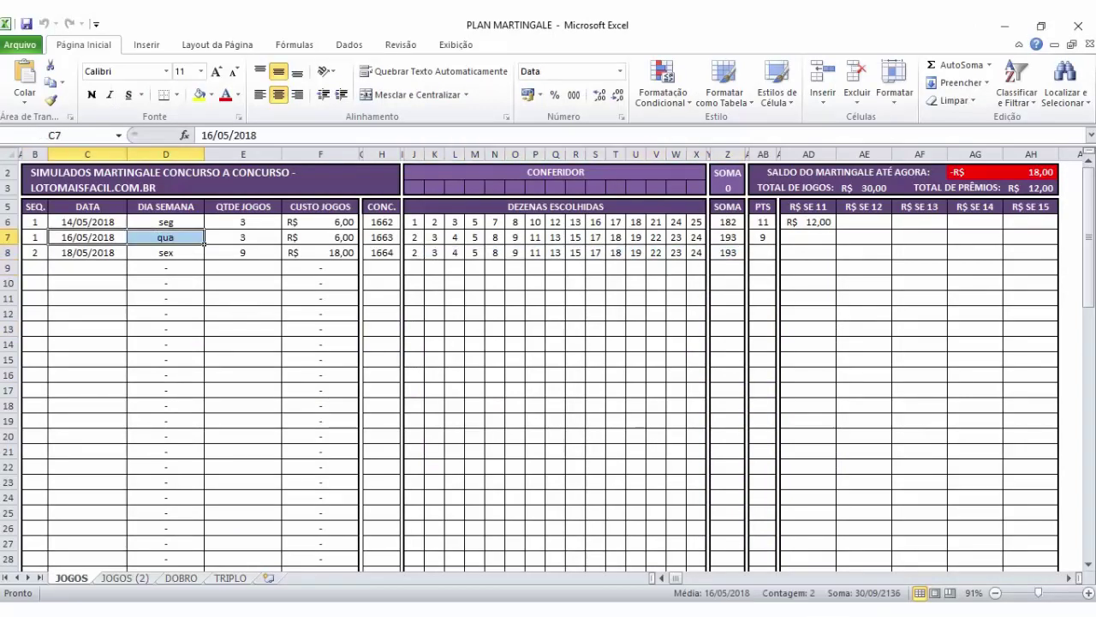
pyautogui.moveTo(244, 221); pyautogui.dragTo(762, 221)
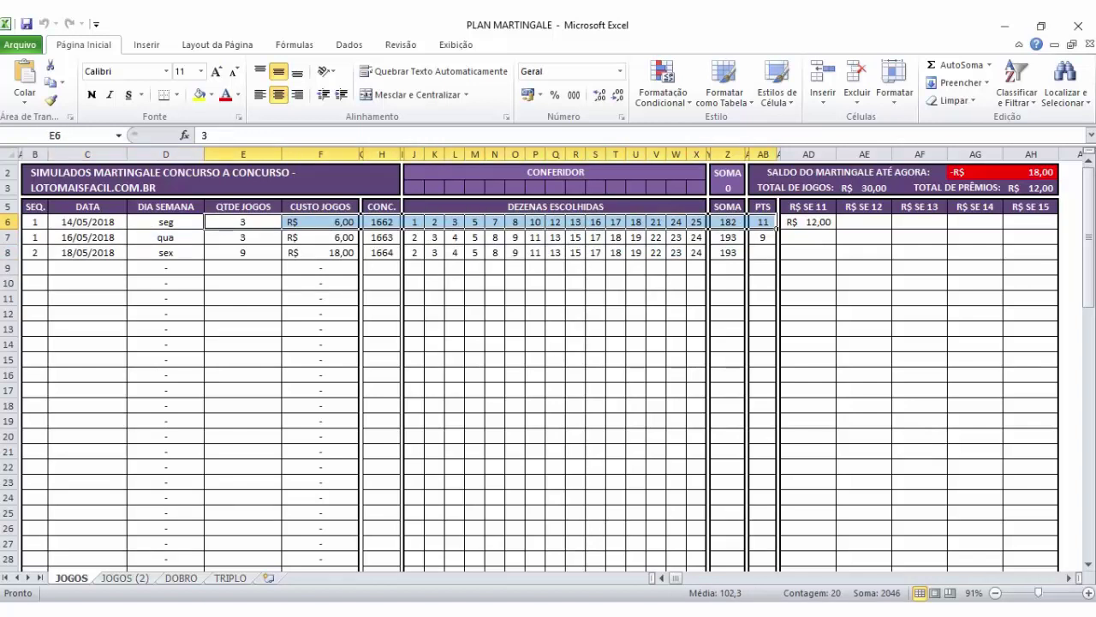
pyautogui.moveTo(809, 222); pyautogui.dragTo(762, 237)
pyautogui.click(515, 268)
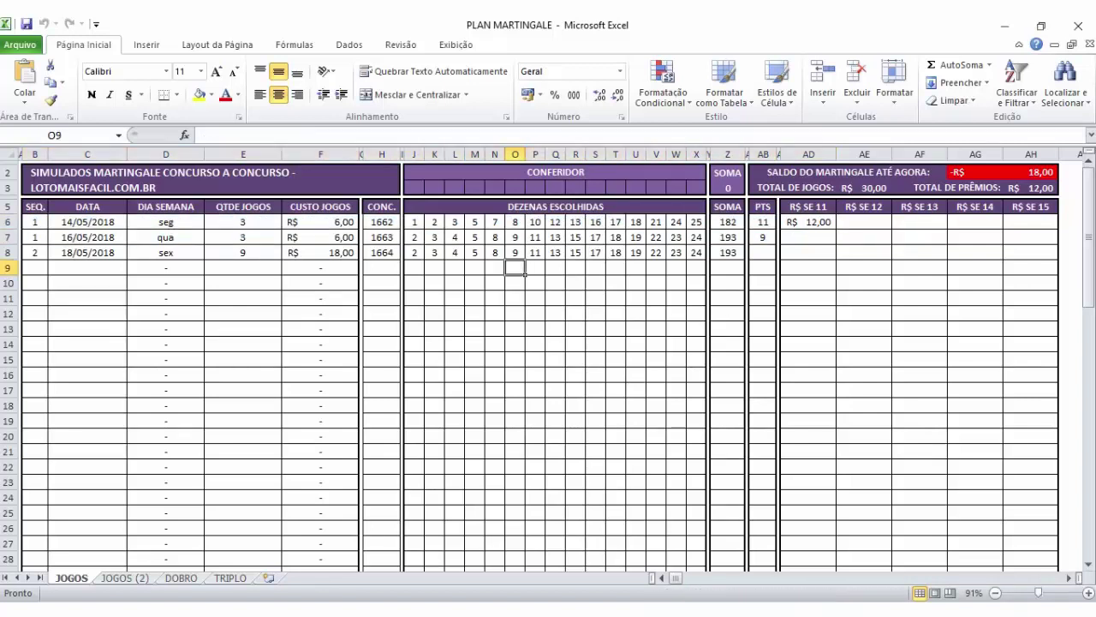
pyautogui.moveTo(413, 237); pyautogui.dragTo(728, 252)
pyautogui.click(696, 253)
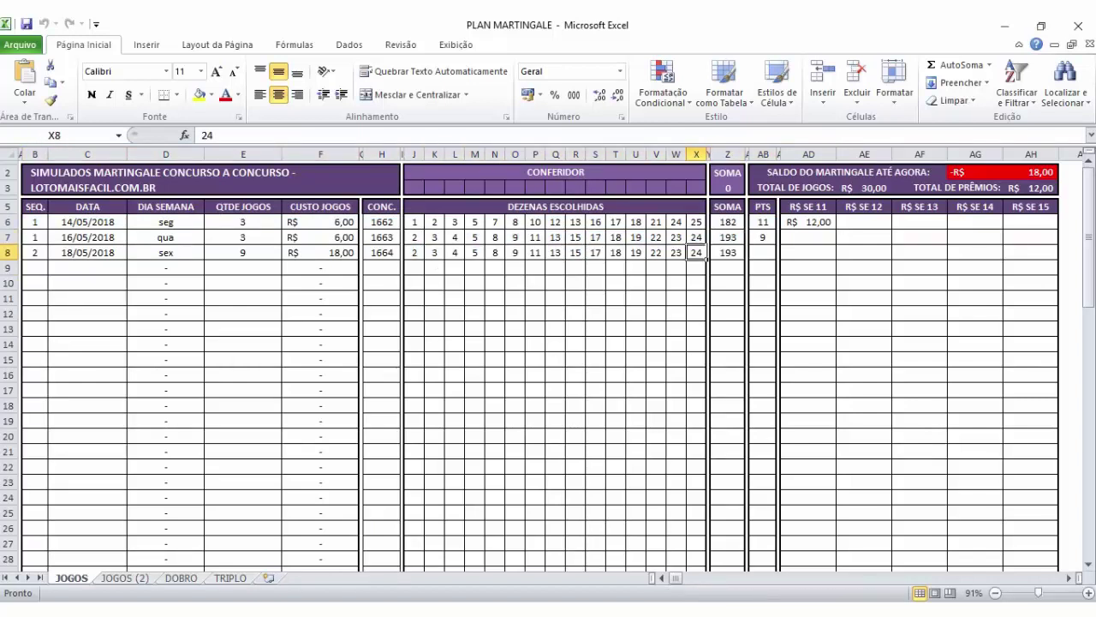
pyautogui.moveTo(413, 252); pyautogui.dragTo(728, 253)
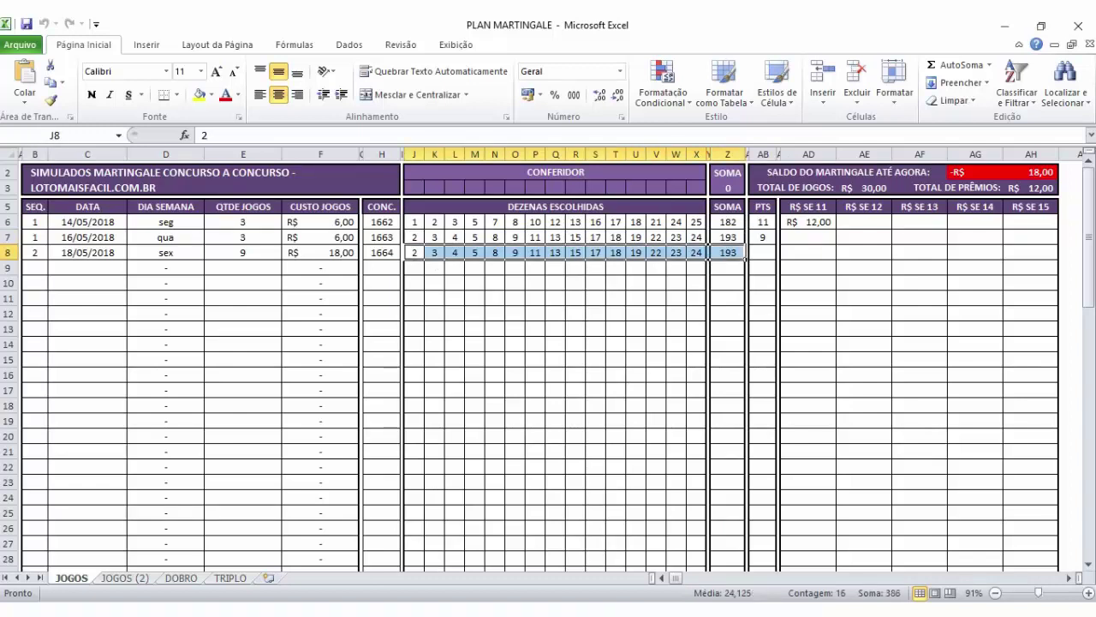
# Consult the drawn numbers of contest 1664 on the Caixa results page, and return to the PLAN MARTINGALE workbook.
pyautogui.click(421, 189)
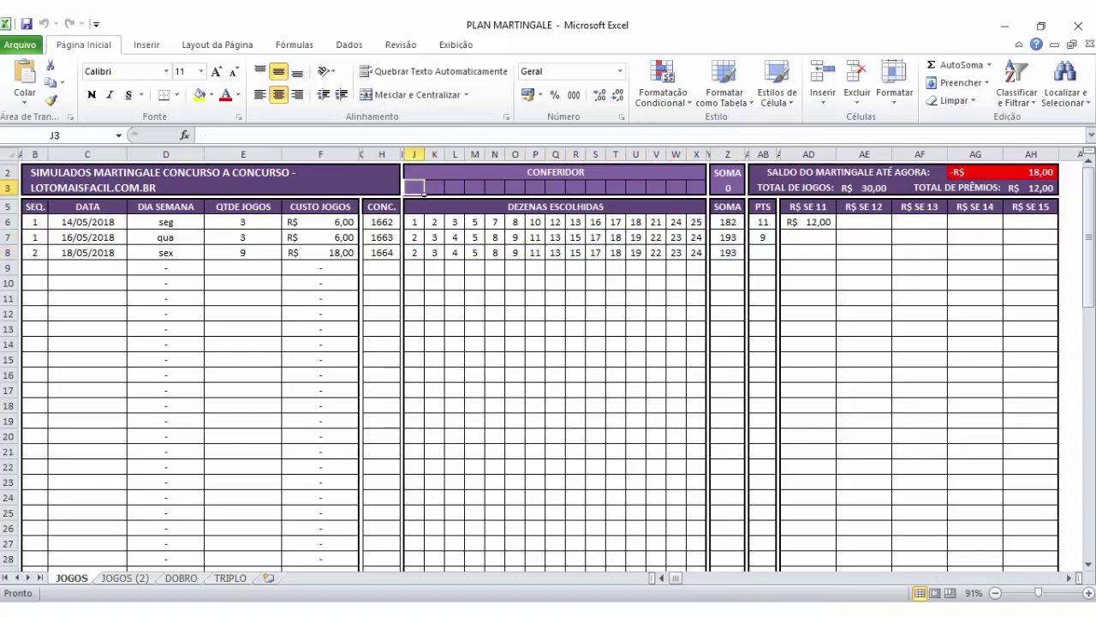
pyautogui.hotkey('alt', 'Tab')
pyautogui.moveTo(77, 326); pyautogui.dragTo(333, 326)
pyautogui.click(351, 330)
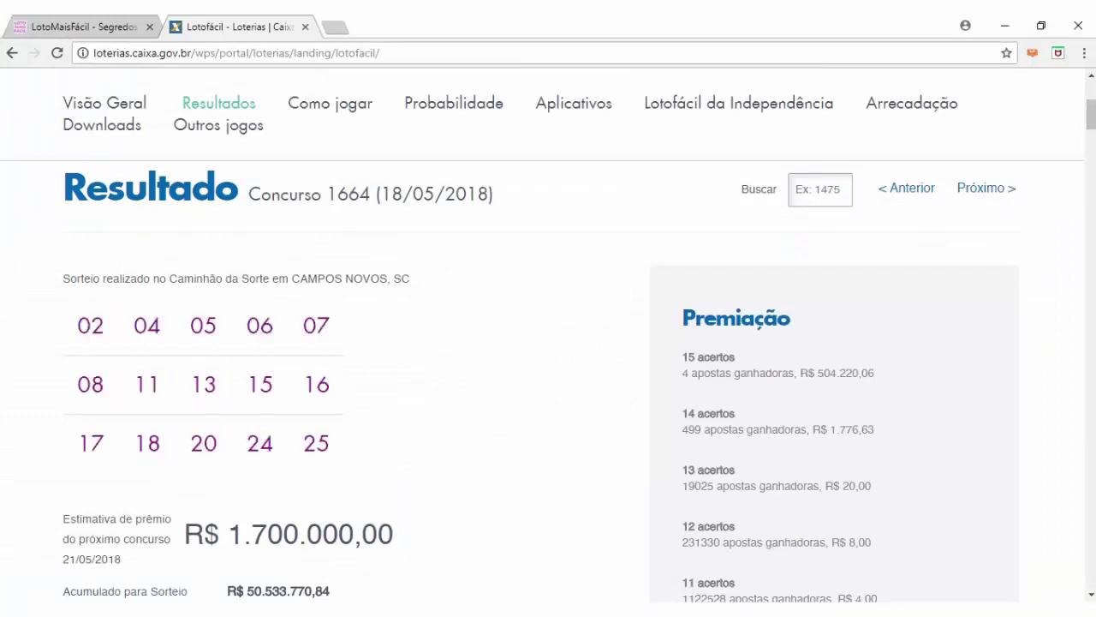
pyautogui.moveTo(454, 610)
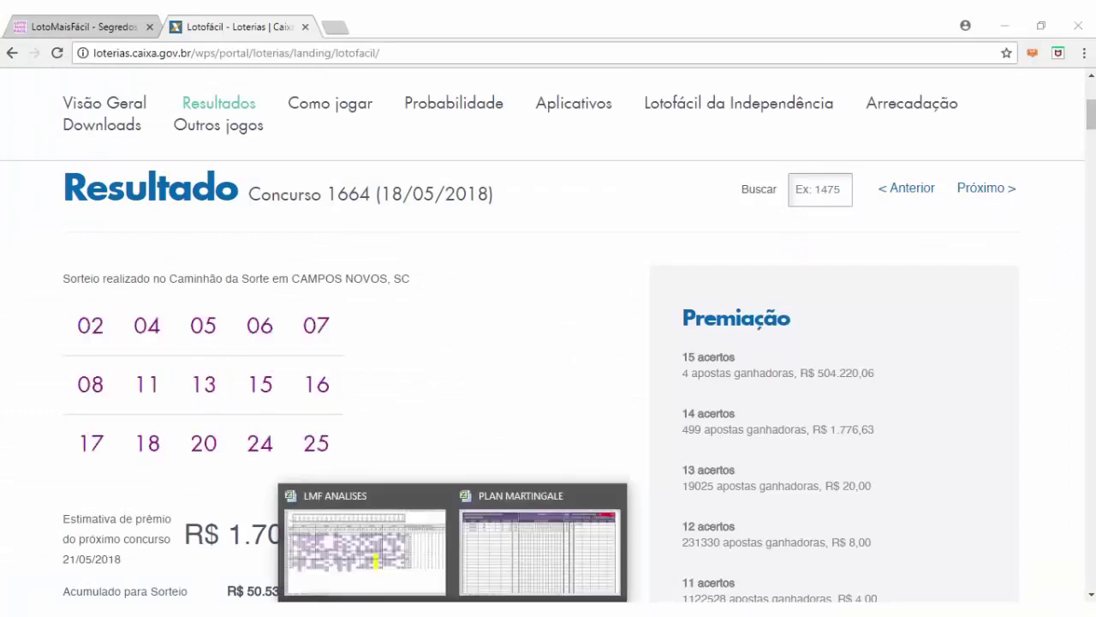
pyautogui.click(540, 550)
# Enter the contest 1664 draw in the CONFERIDOR row: 2, 4, 5, 6, 7, 8, 11, 13, 15, 16, 17, 18, 20, 24, 25.
pyautogui.click(434, 187)
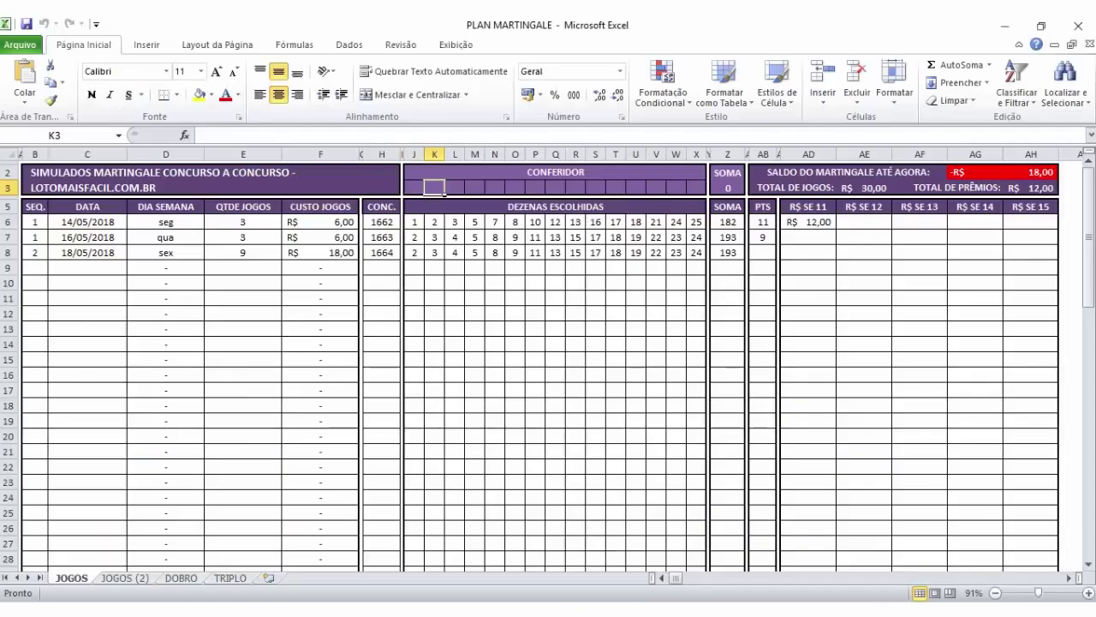
pyautogui.click(415, 188)
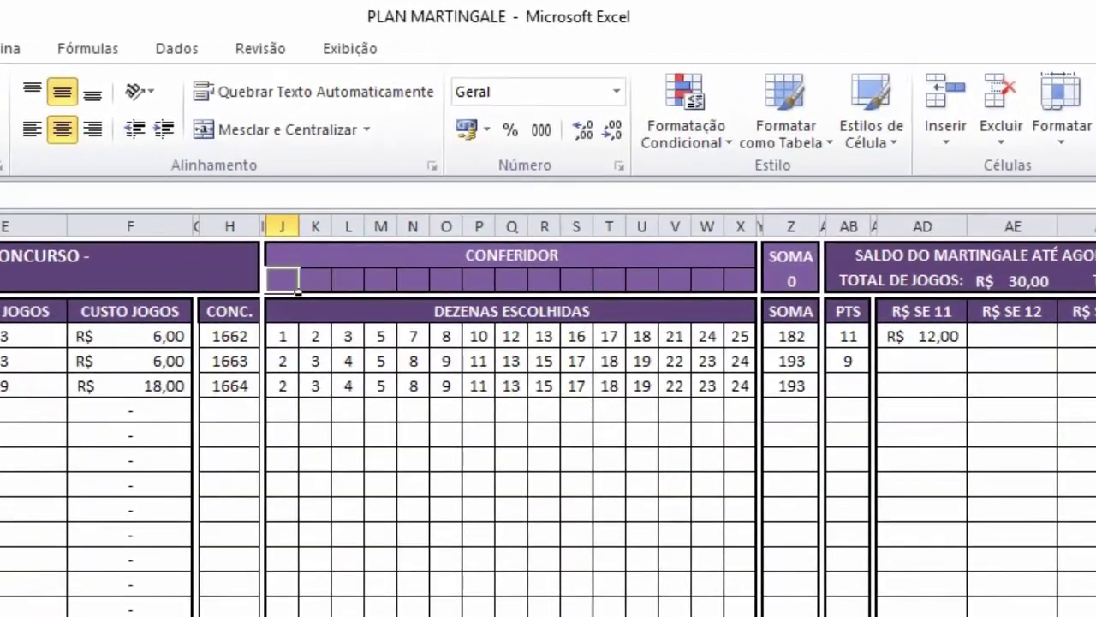
pyautogui.write('2')
pyautogui.press('Tab')
pyautogui.write('4')
pyautogui.press('Tab')
pyautogui.write('5')
pyautogui.press('Tab')
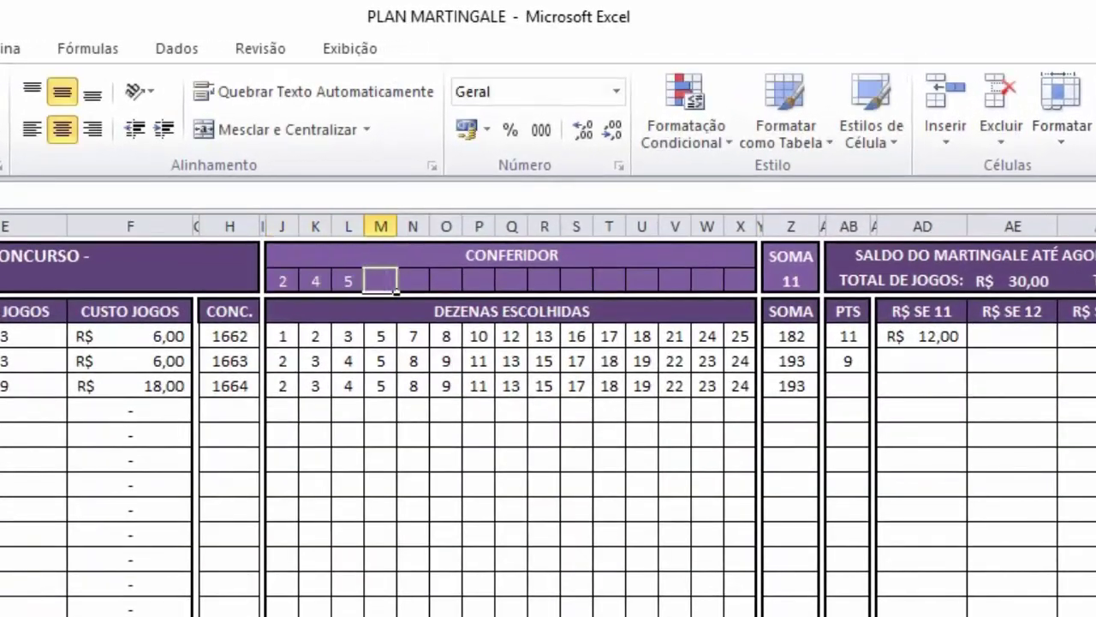
pyautogui.write('6')
pyautogui.press('Tab')
pyautogui.write('7')
pyautogui.press('Tab')
pyautogui.write('8')
pyautogui.press('Tab')
pyautogui.write('1')
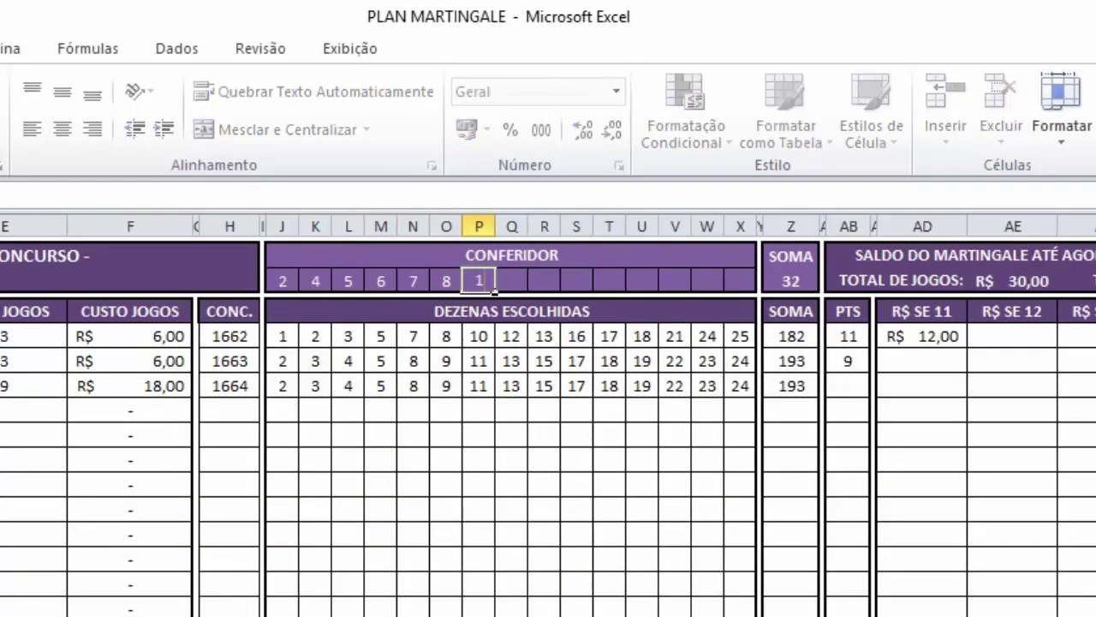
pyautogui.write('1')
pyautogui.press('Tab')
pyautogui.write('13')
pyautogui.press('Tab')
pyautogui.write('15')
pyautogui.press('Tab')
pyautogui.write('16')
pyautogui.press('Tab')
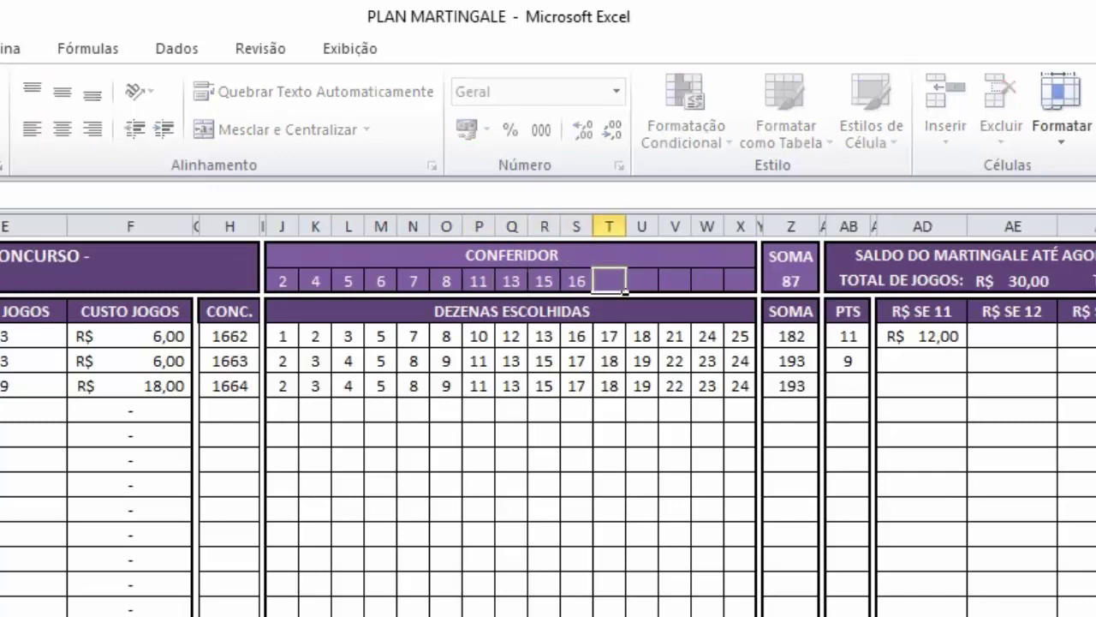
pyautogui.write('17')
pyautogui.press('Tab')
pyautogui.write('18')
pyautogui.press('Tab')
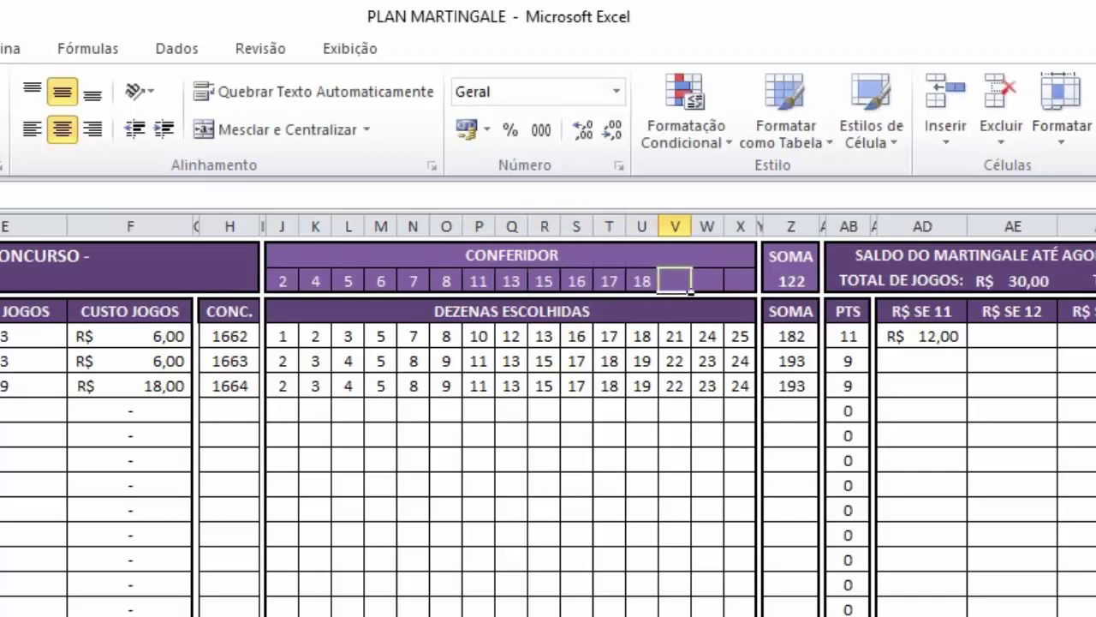
pyautogui.write('20')
pyautogui.press('Tab')
pyautogui.write('24')
pyautogui.press('Tab')
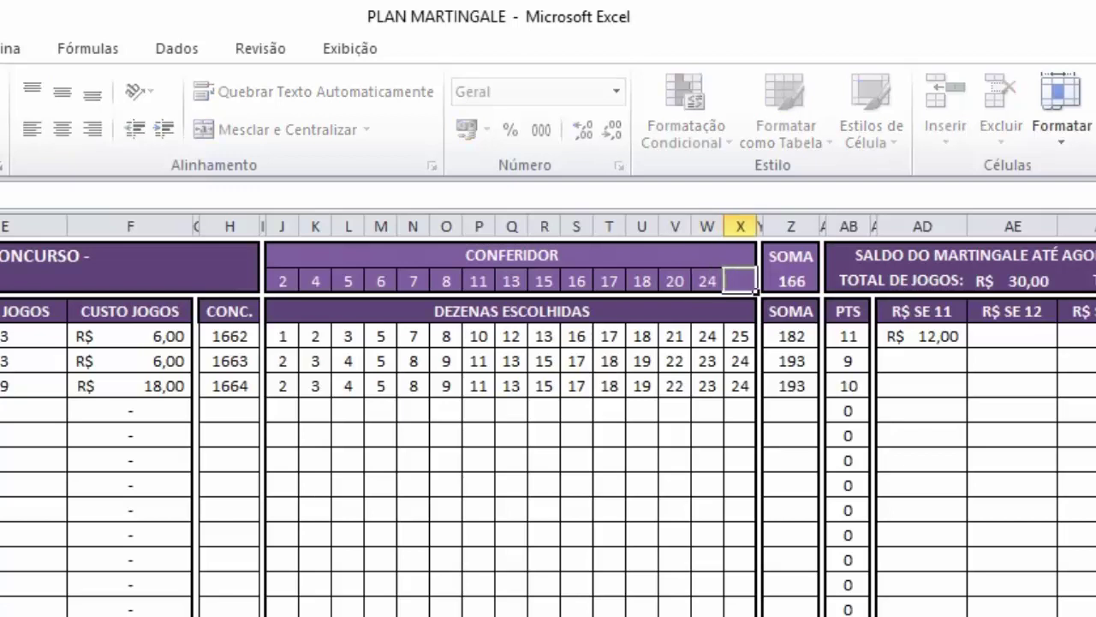
pyautogui.write('25')
pyautogui.press('Return')
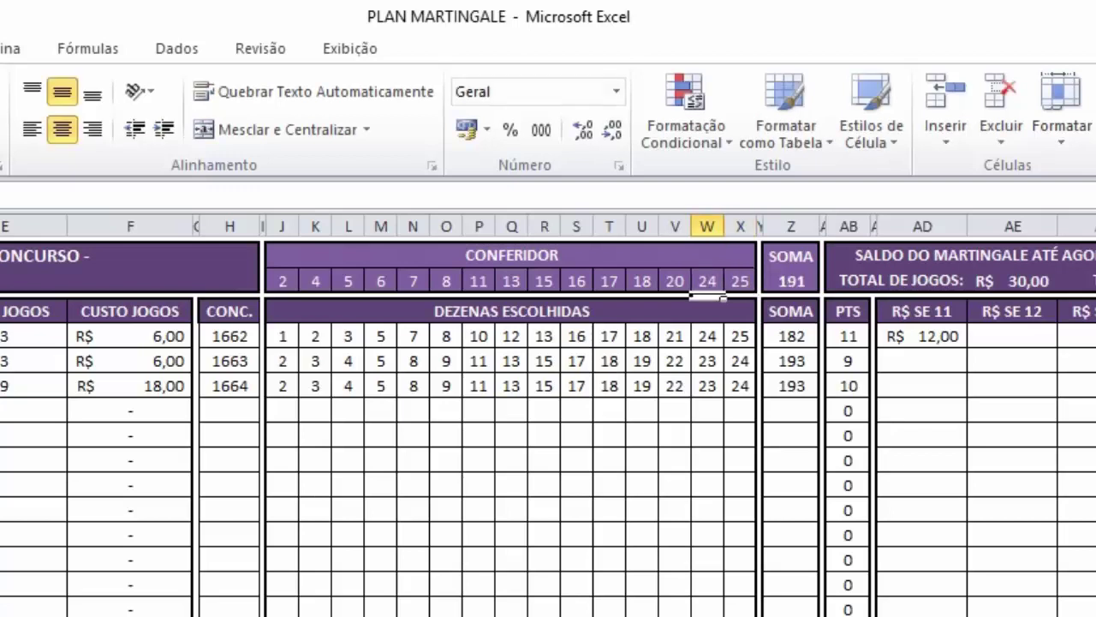
pyautogui.click(675, 460)
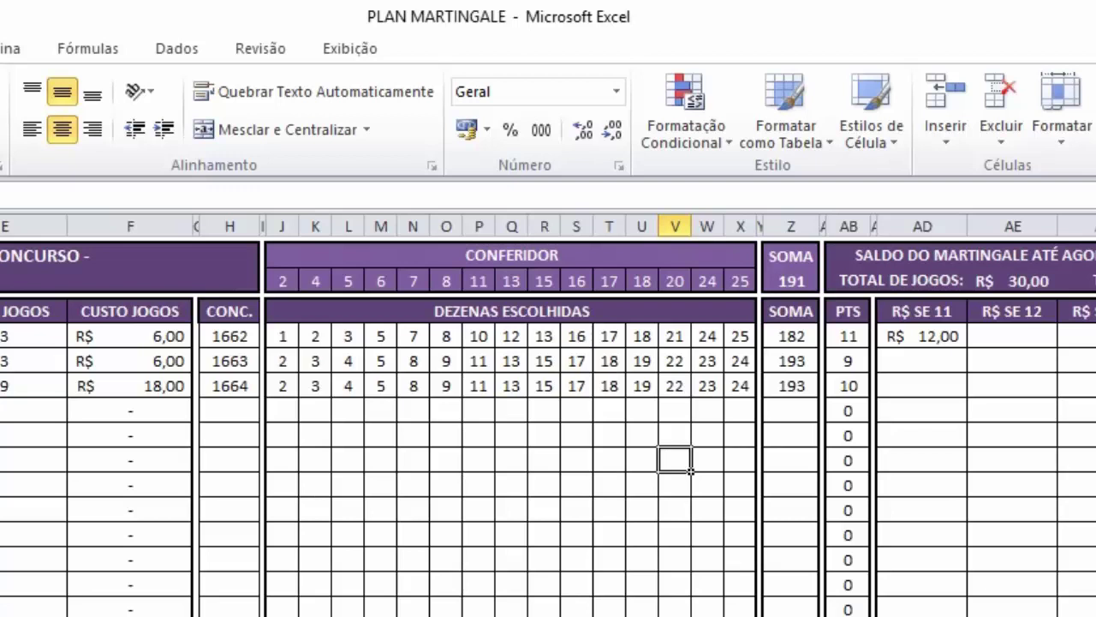
pyautogui.click(741, 436)
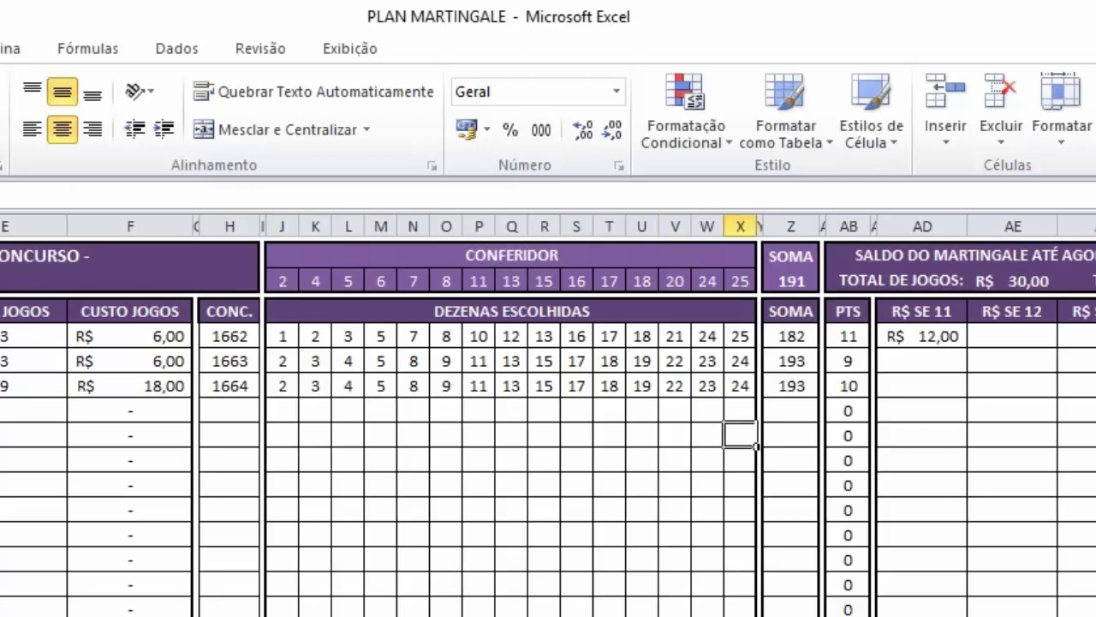
pyautogui.moveTo(282, 411); pyautogui.dragTo(413, 410)
pyautogui.click(413, 410)
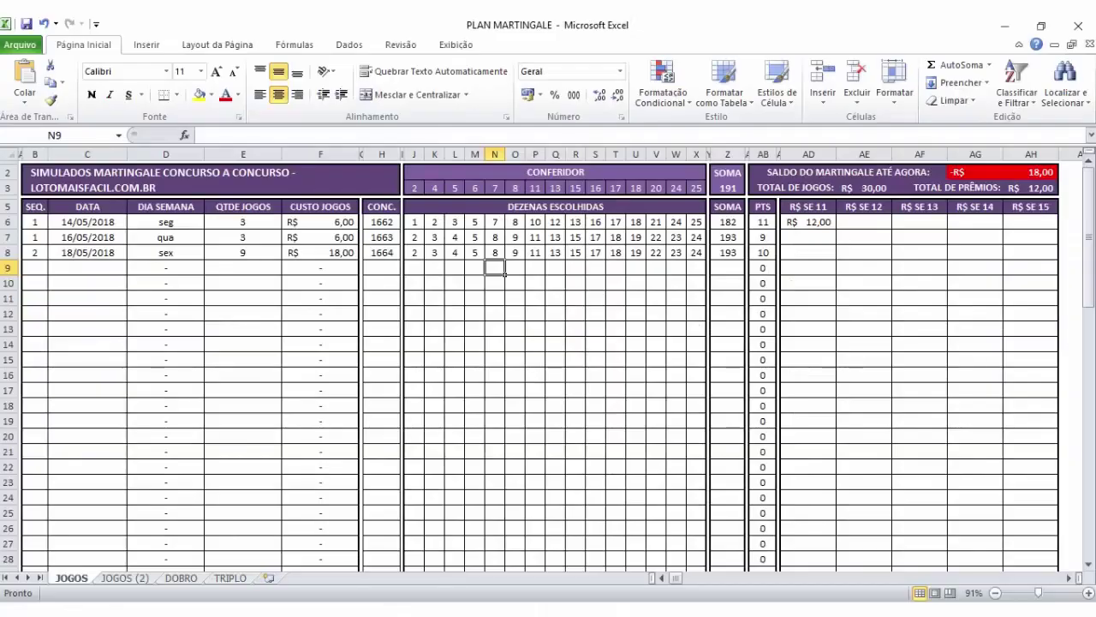
# Start row 9 of the games table with sequence 3 and date 21/05/2018, checking the date in the system calendar.
pyautogui.click(35, 268)
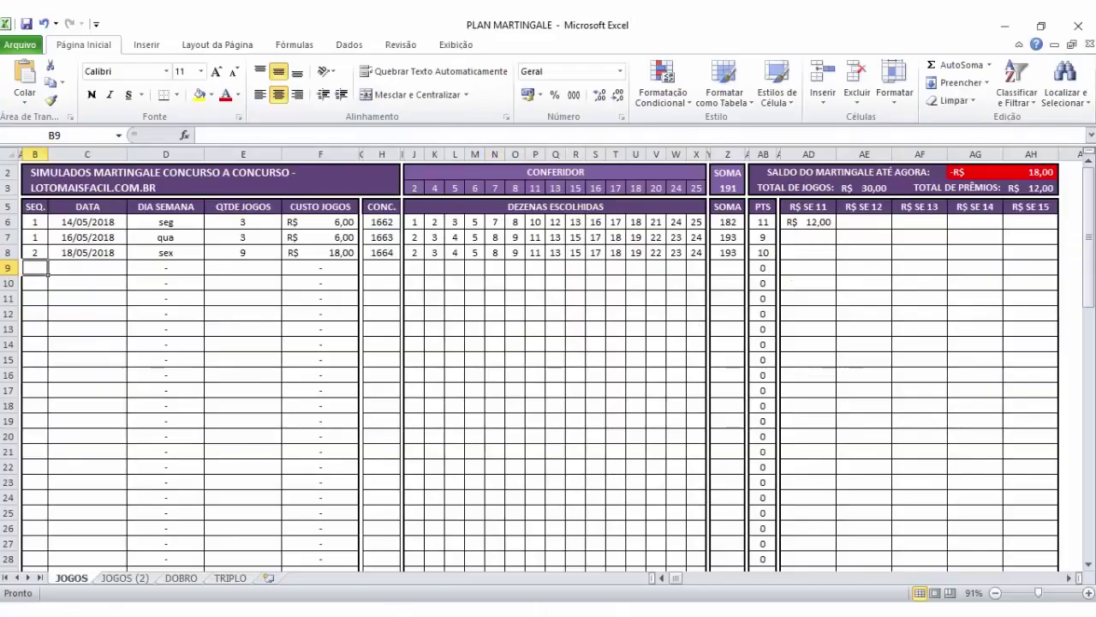
pyautogui.write('3')
pyautogui.press('Tab')
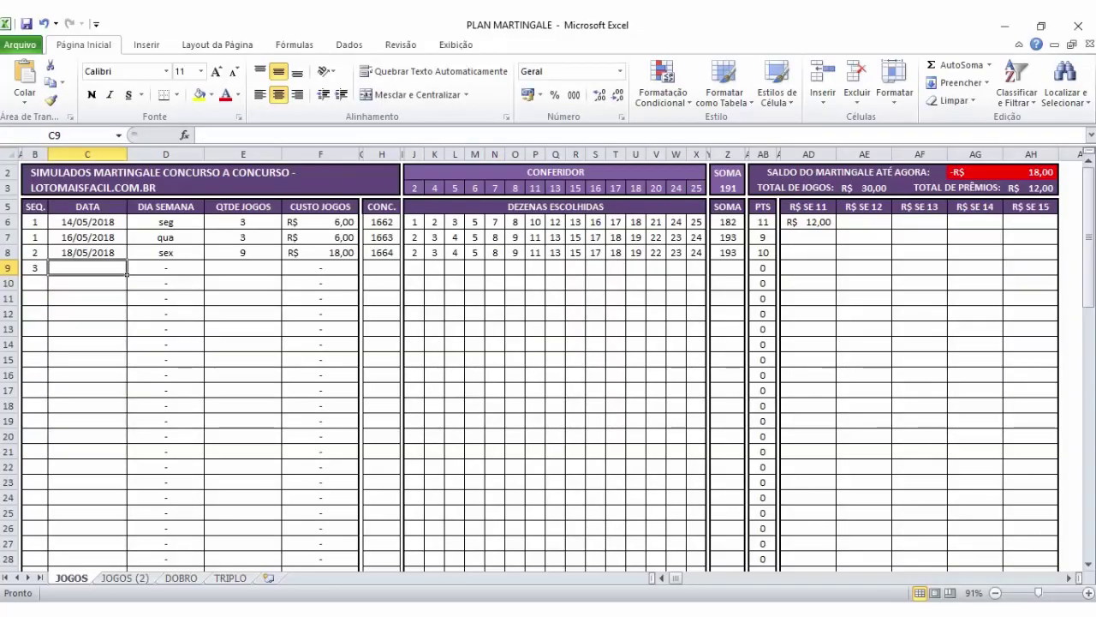
pyautogui.click(1023, 610)
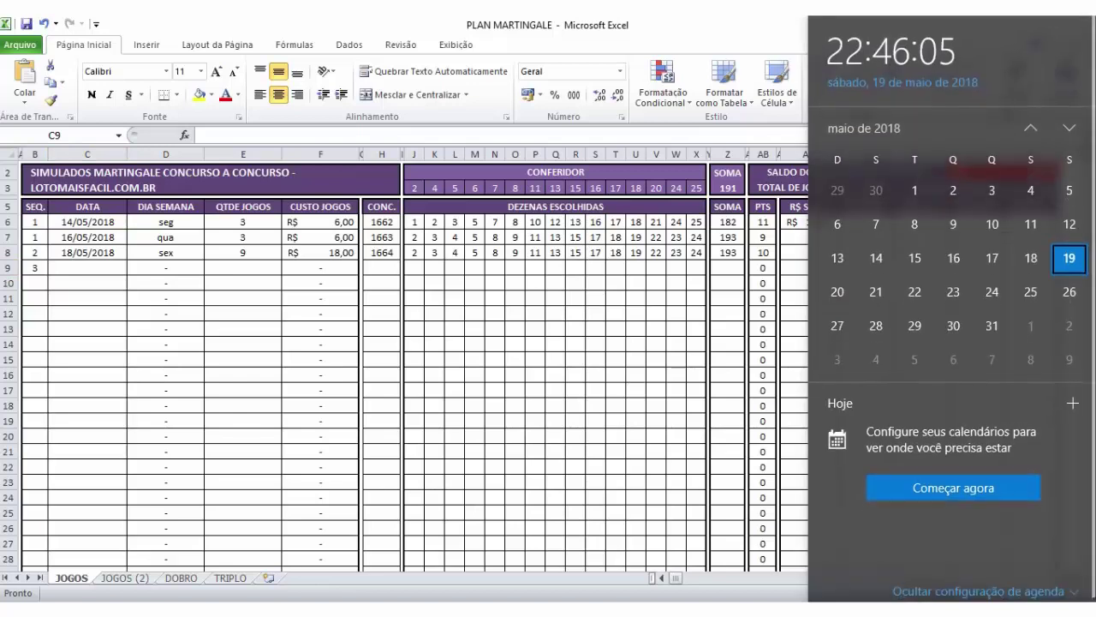
pyautogui.click(876, 292)
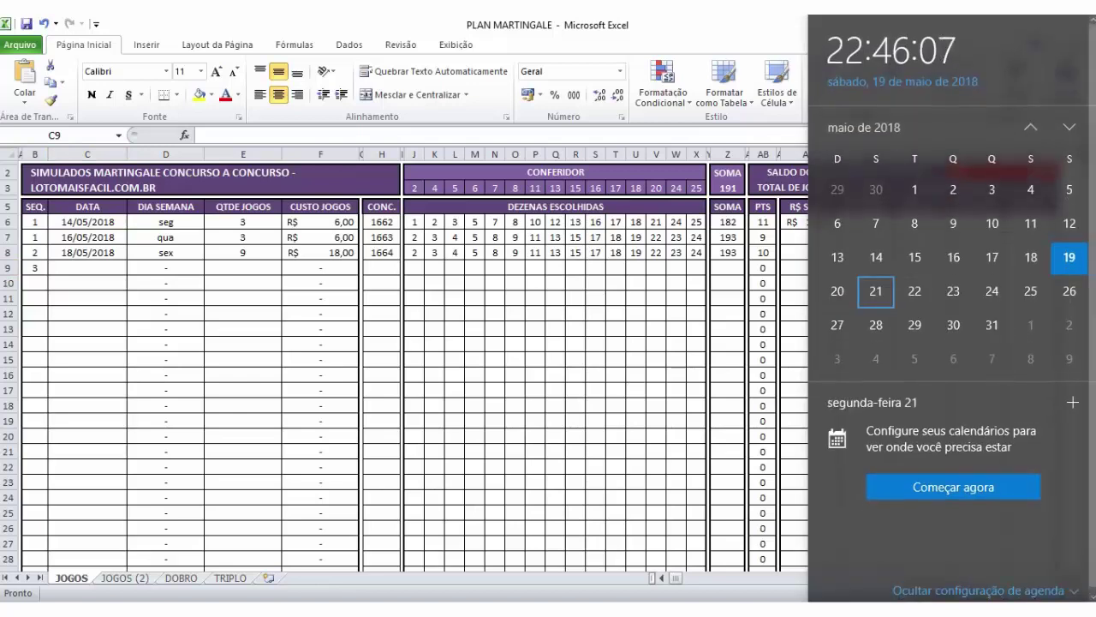
pyautogui.press('Escape')
pyautogui.write('21/05/2018')
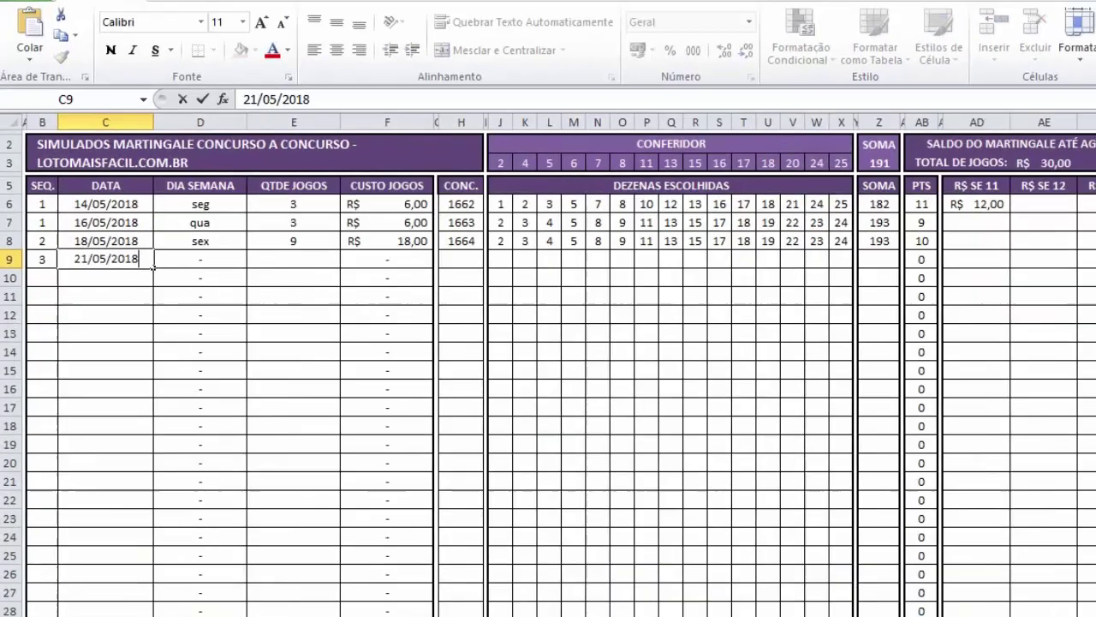
pyautogui.press('Tab')
# Calculate the number of games in row 9 as triple the previous row's quantity with the formula =E8*3.
pyautogui.press('Right')
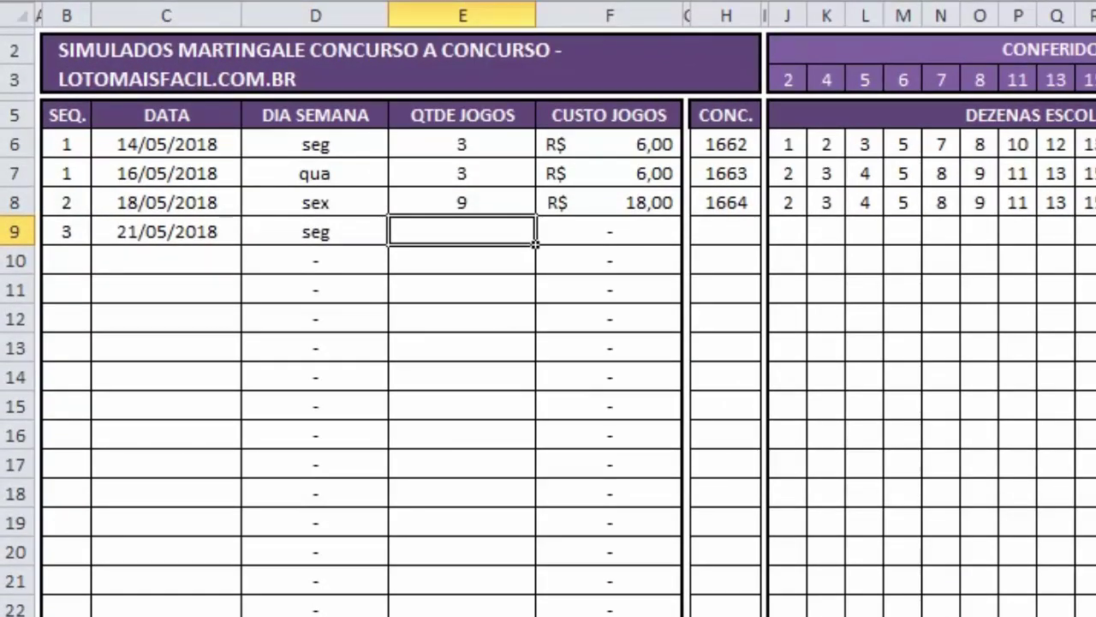
pyautogui.write('=')
pyautogui.press('Up')
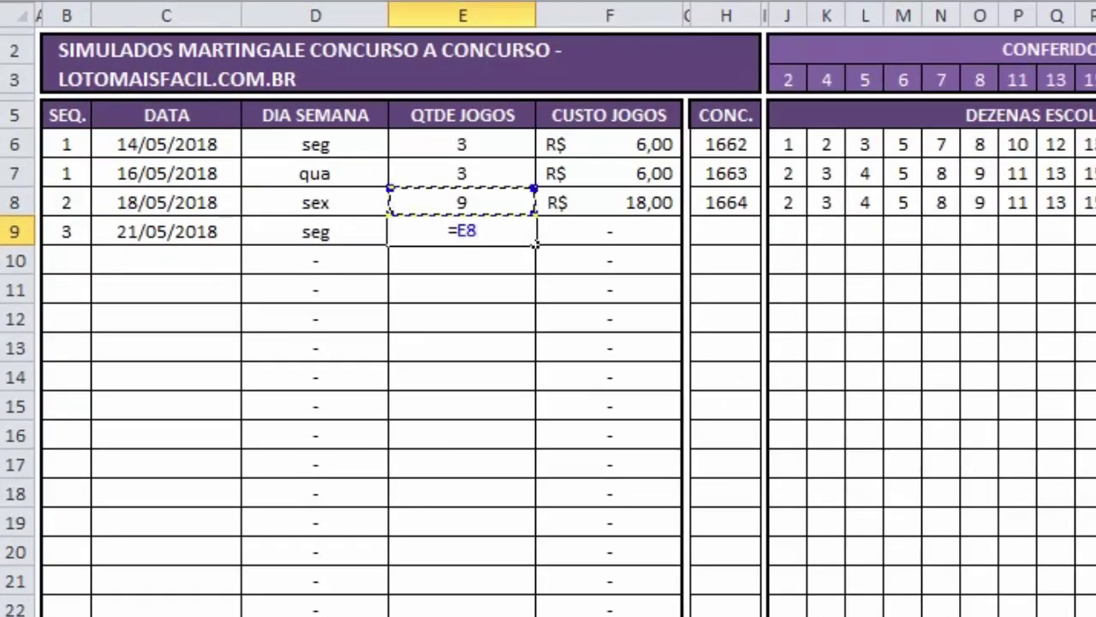
pyautogui.write('*3')
pyautogui.press('Return')
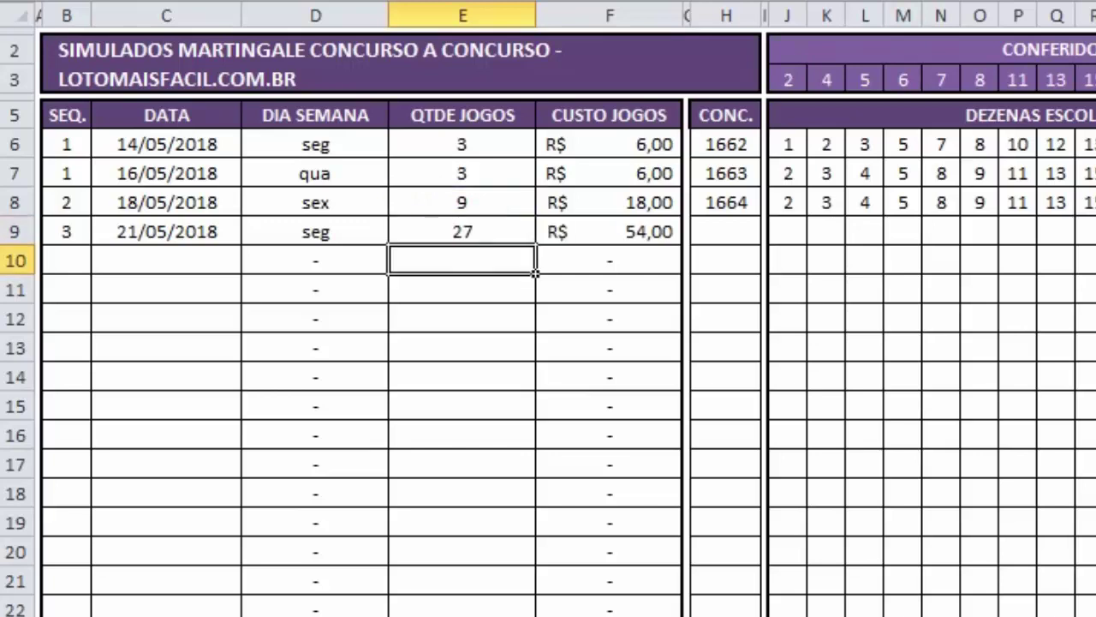
# Enter 1665 as the contest number in row 9.
pyautogui.click(727, 232)
pyautogui.write('1665')
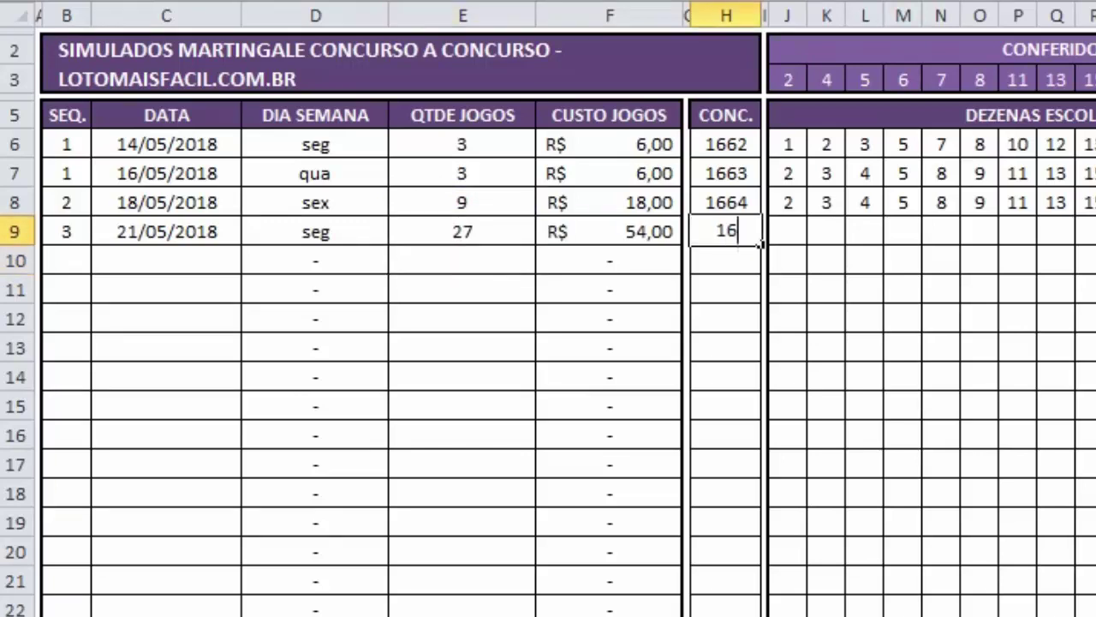
pyautogui.press('Return')
pyautogui.click(610, 231)
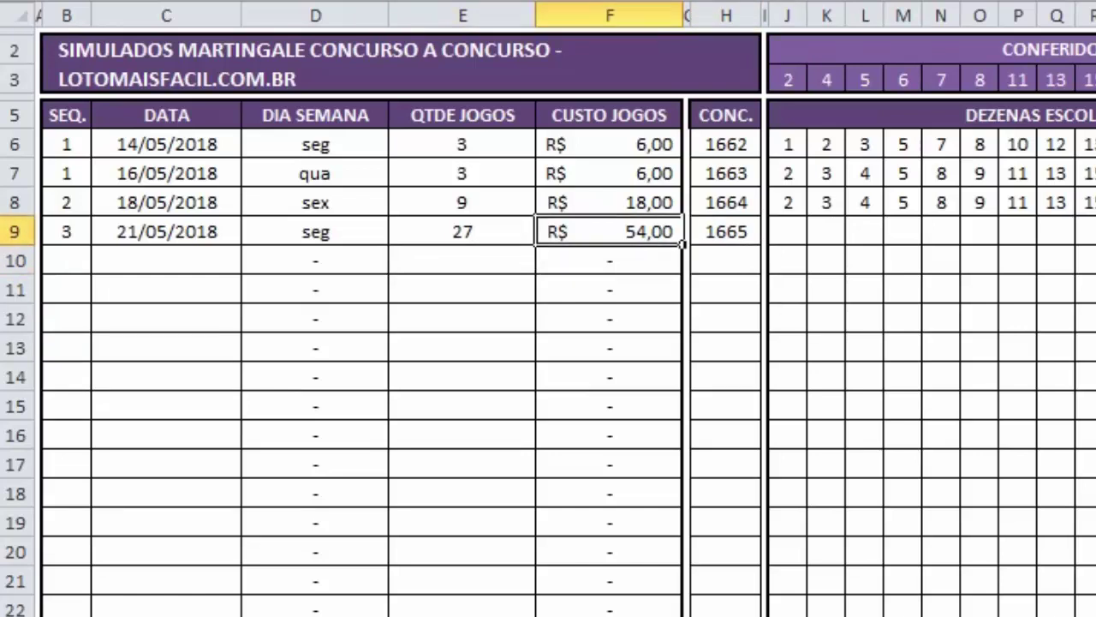
pyautogui.click(1095, 49)
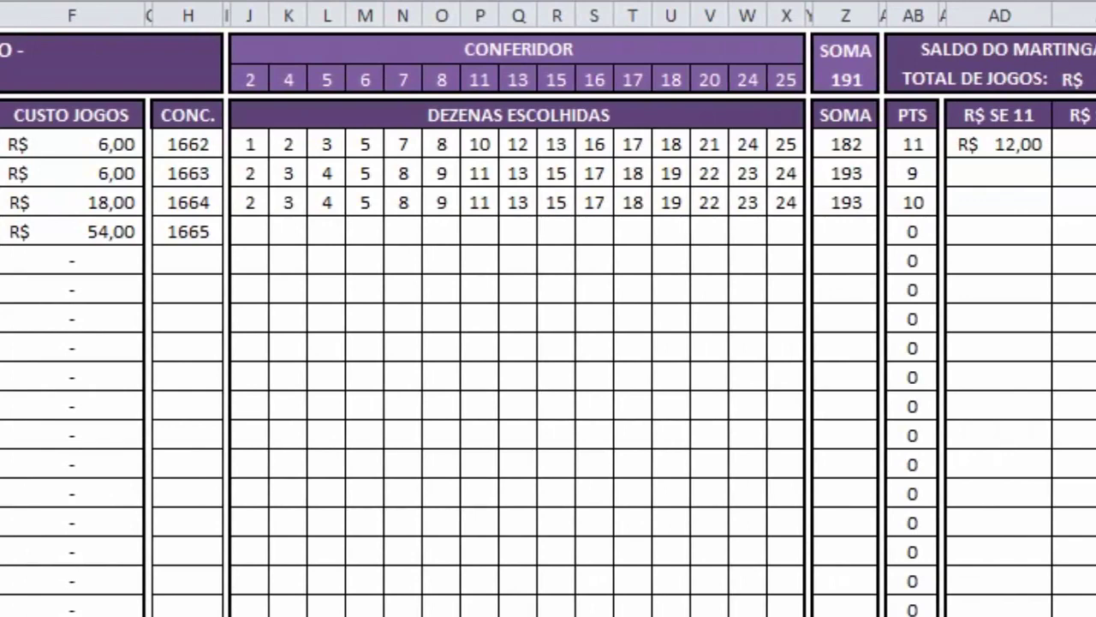
# Copy the 15 chosen numbers of contest 1664 and paste them as values into the contest 1665 row.
pyautogui.moveTo(250, 203); pyautogui.dragTo(786, 202)
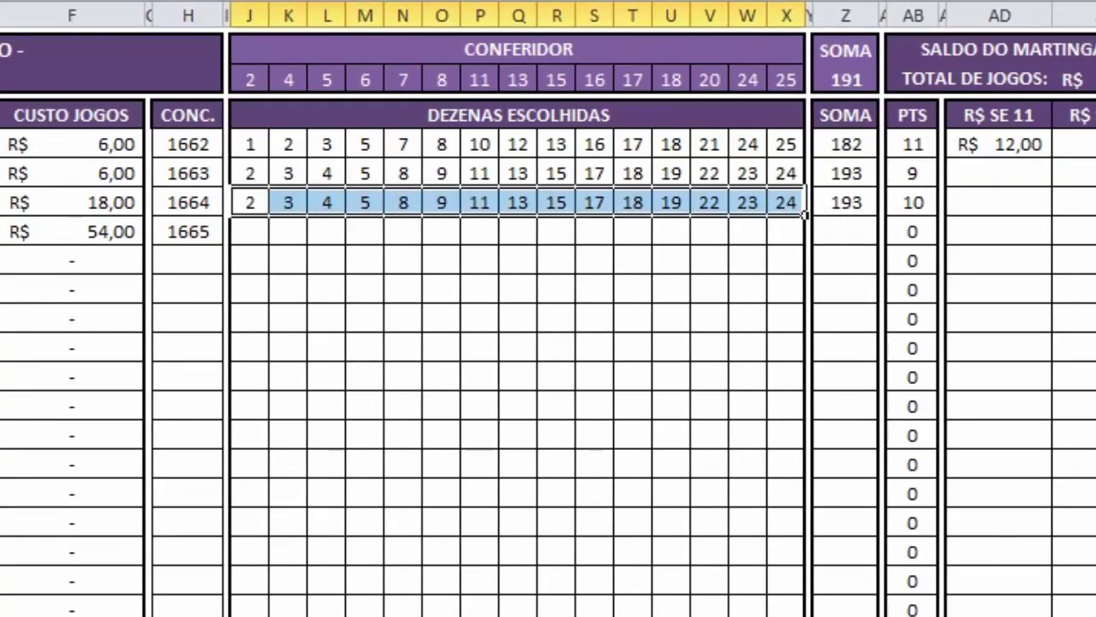
pyautogui.hotkey('ctrl', 'c')
pyautogui.rightClick(252, 224)
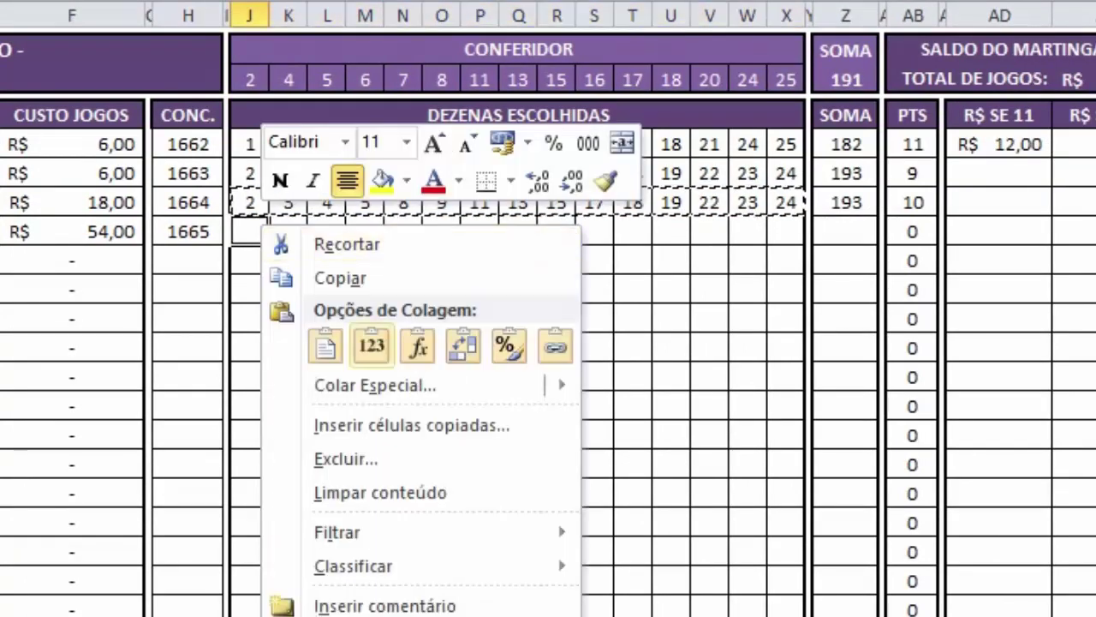
pyautogui.click(372, 345)
pyautogui.click(557, 260)
pyautogui.write("'")
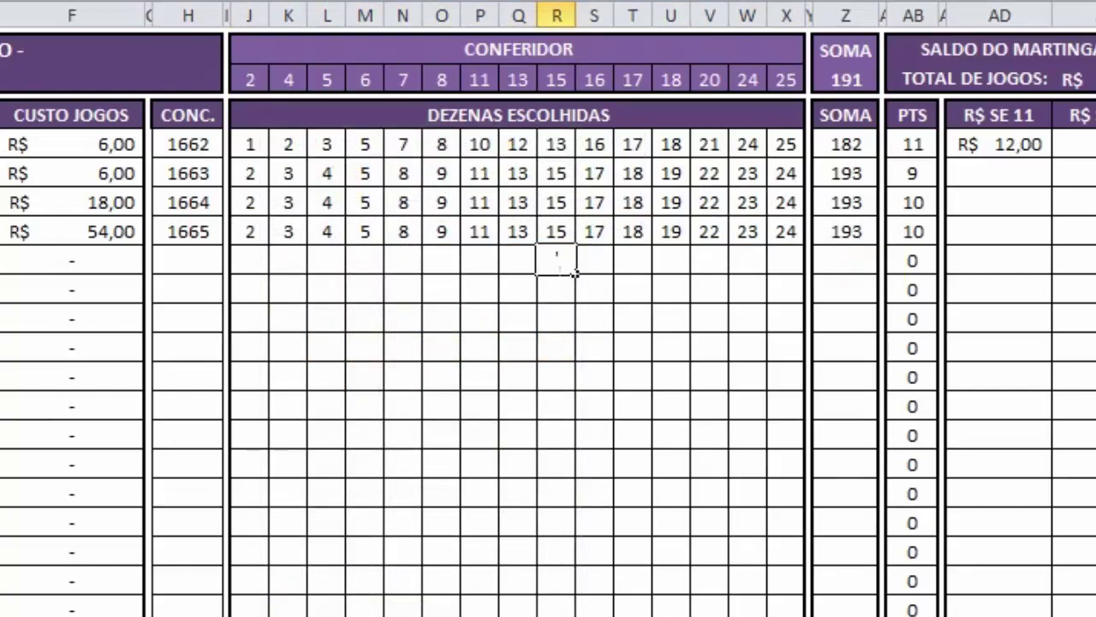
pyautogui.press('Escape')
pyautogui.click(709, 289)
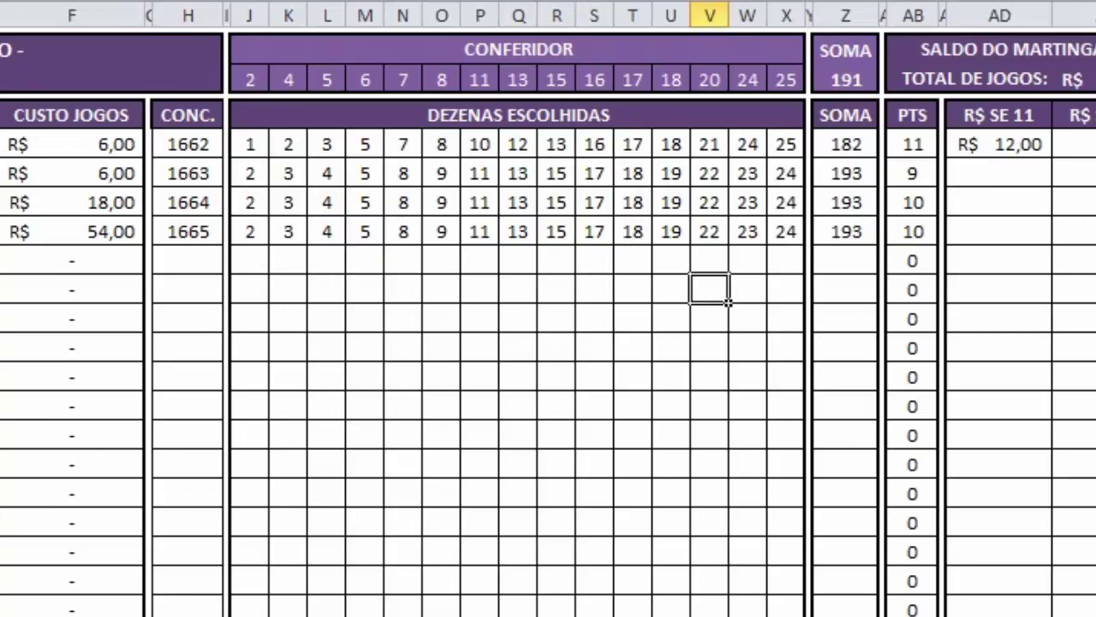
# Replace the points of contest 1664 with the fixed value 10 and clear the draw numbers from the CONFERIDOR row.
pyautogui.moveTo(786, 79); pyautogui.dragTo(288, 79)
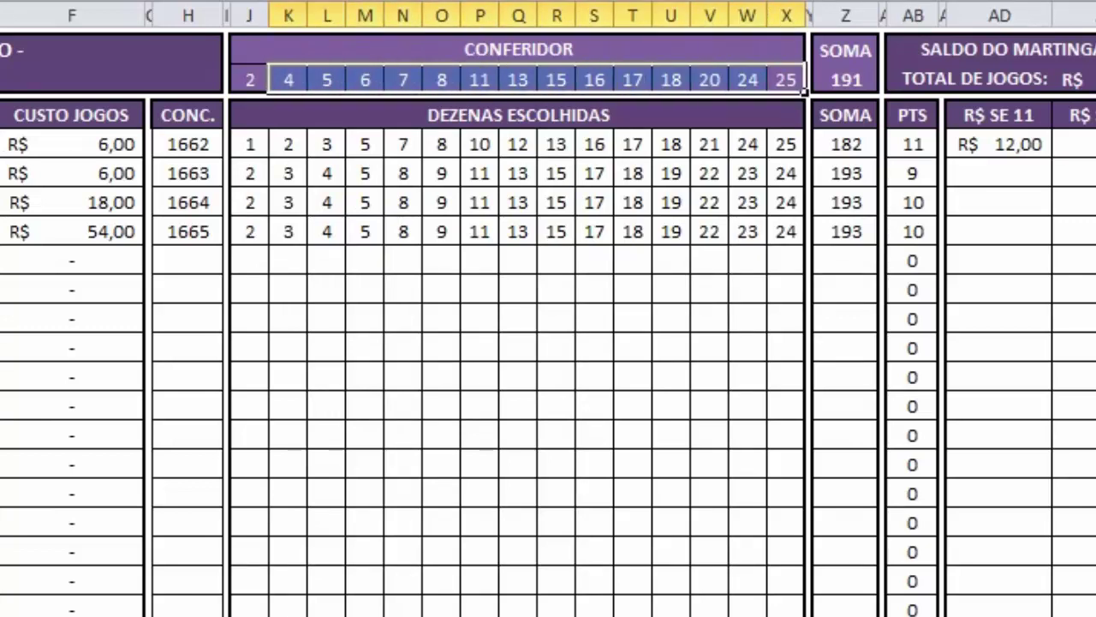
pyautogui.click(913, 202)
pyautogui.write('10')
pyautogui.press('Return')
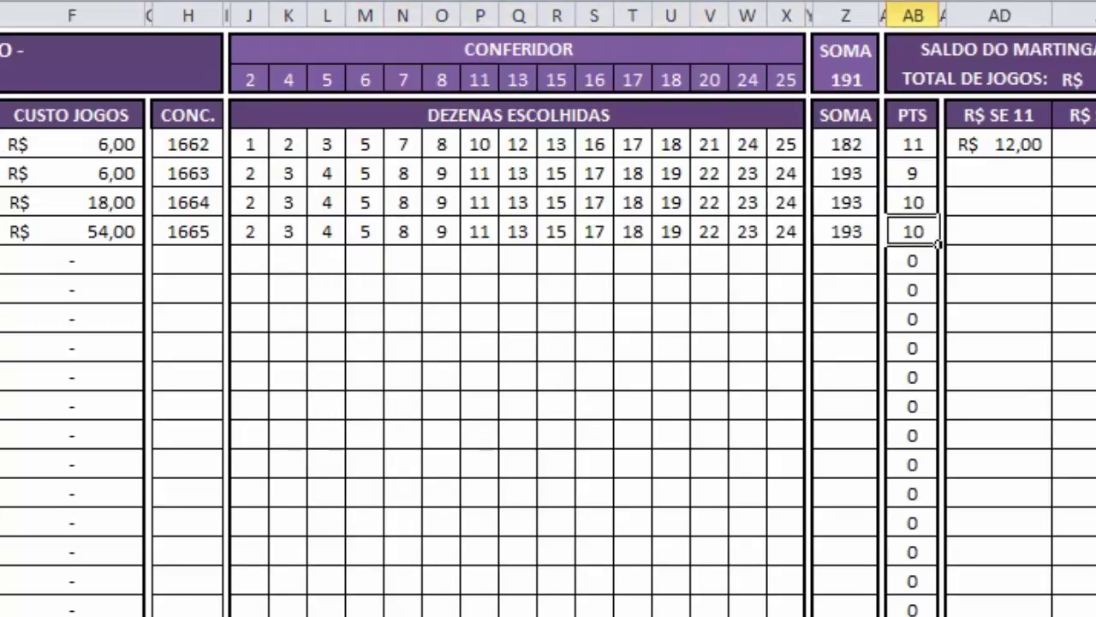
pyautogui.moveTo(785, 80); pyautogui.dragTo(251, 80)
pyautogui.press('Delete')
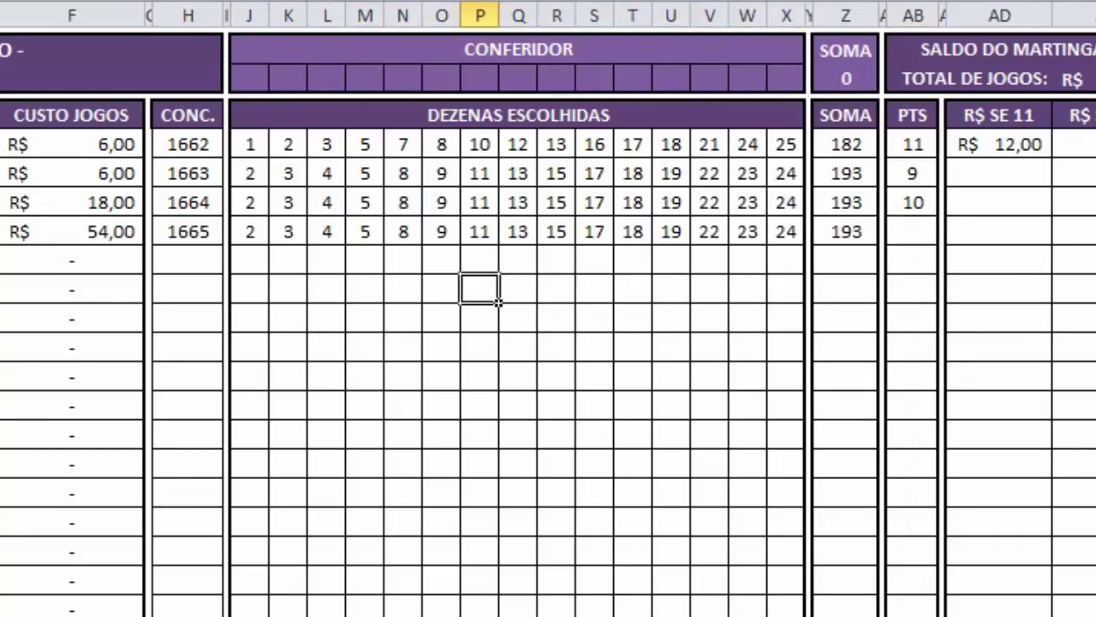
pyautogui.moveTo(785, 232)
pyautogui.mouseDown()
pyautogui.moveTo(441, 144)
pyautogui.moveTo(250, 144)
pyautogui.moveTo(252, 175)
pyautogui.moveTo(785, 231)
pyautogui.mouseUp()
pyautogui.click(364, 259)
pyautogui.click(785, 260)
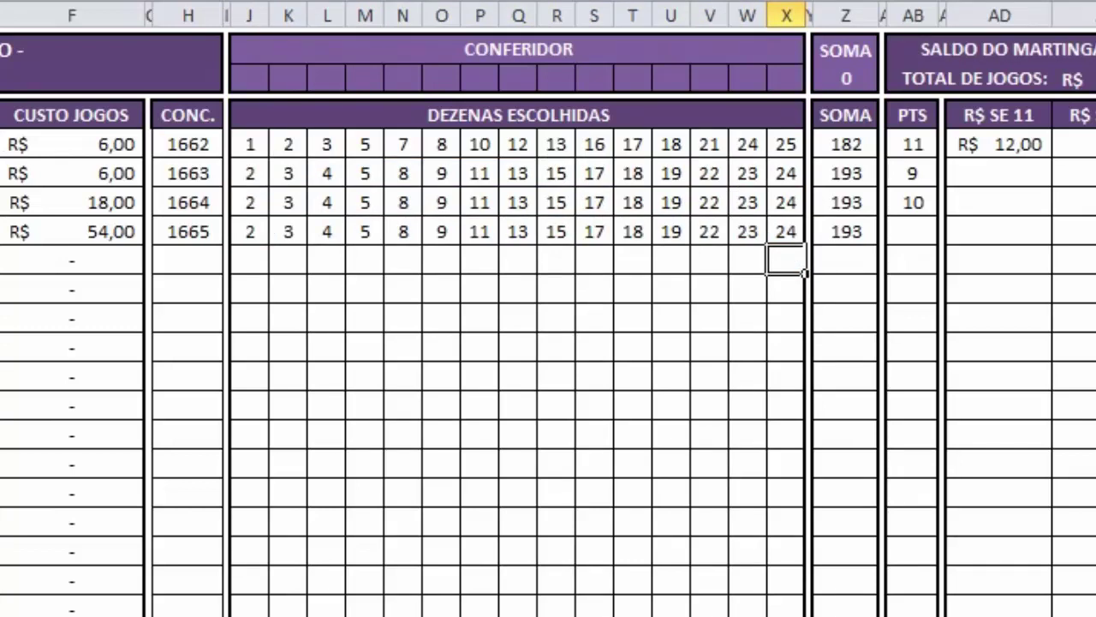
pyautogui.press('Up')
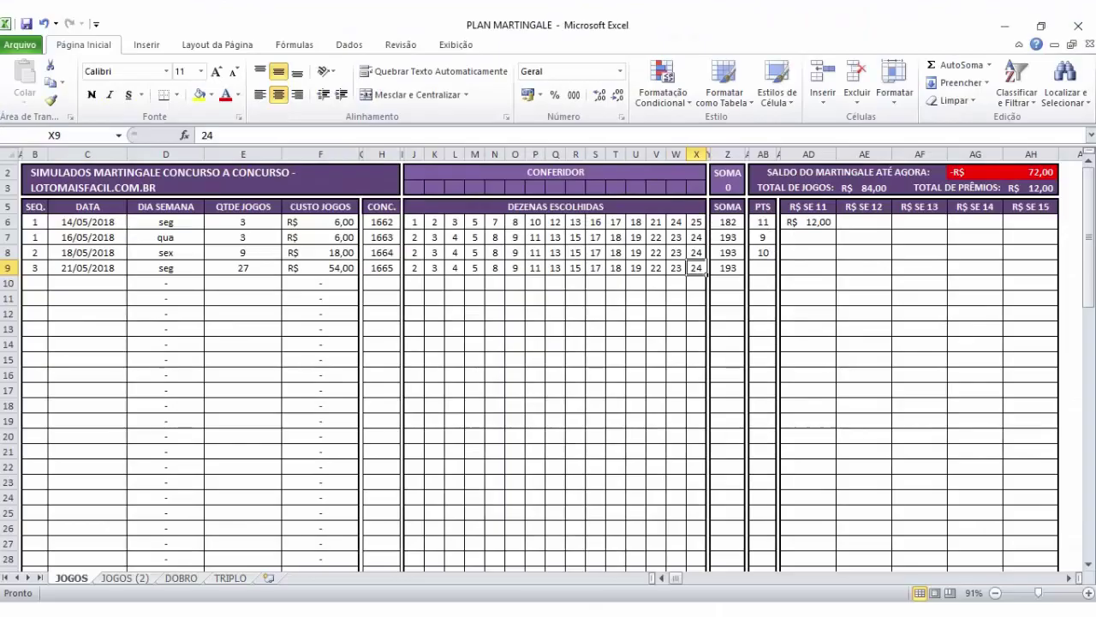
# On the JOGOS (2) sheet, fill the CONFERIDOR row with 2, 4, 5, 6, 7, 8, 11, 13, 15, 16, 17, 18, 20, 24, 25.
pyautogui.hotkey('ctrl', 'pagedown')
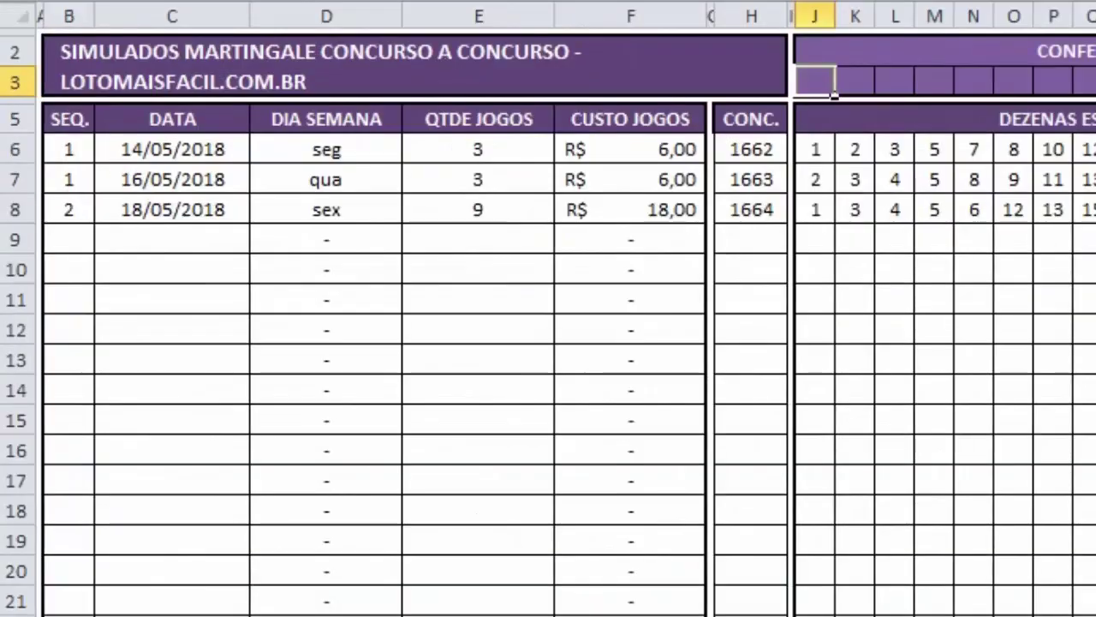
pyautogui.moveTo(413, 252); pyautogui.dragTo(687, 258)
pyautogui.moveTo(921, 222); pyautogui.dragTo(963, 222)
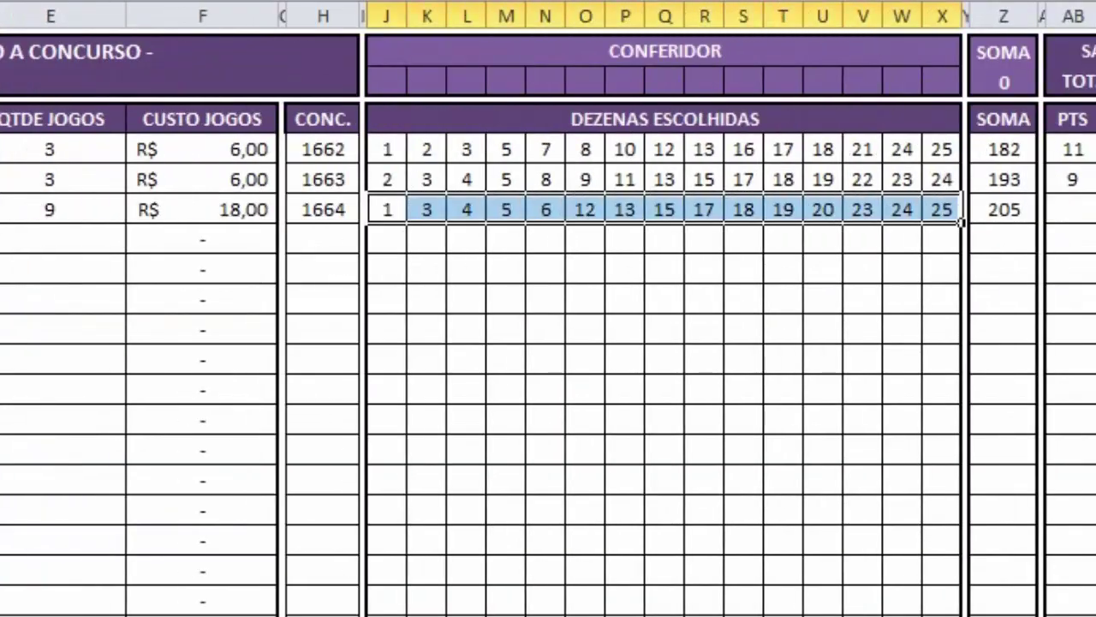
pyautogui.click(387, 81)
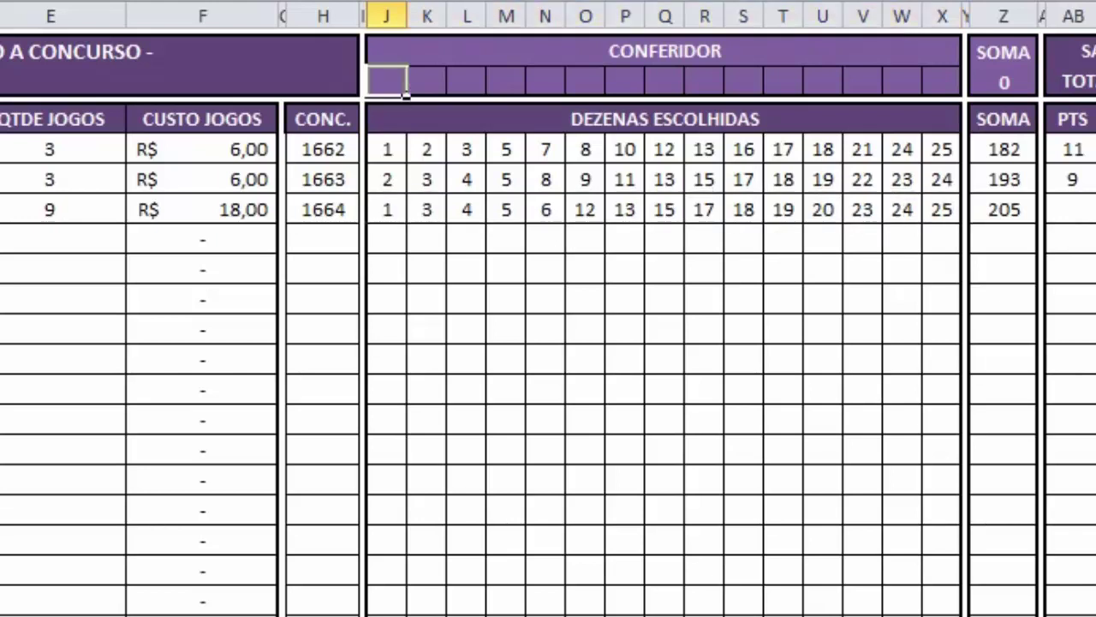
pyautogui.write('2\t')
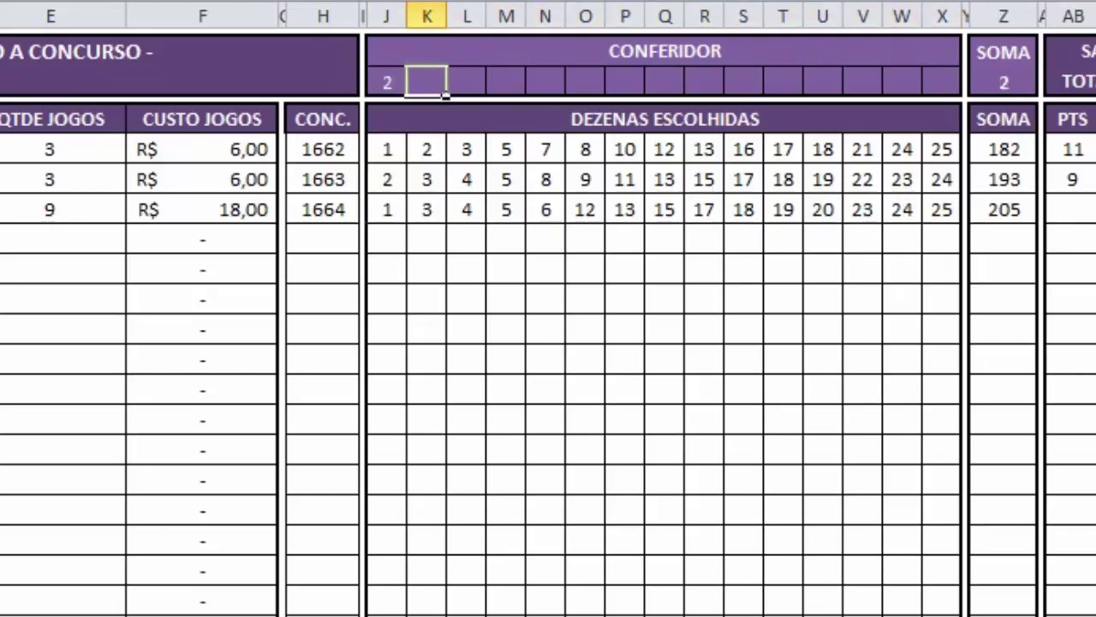
pyautogui.write('4\t5\t6\t7\t8')
pyautogui.press('Tab')
pyautogui.write('11')
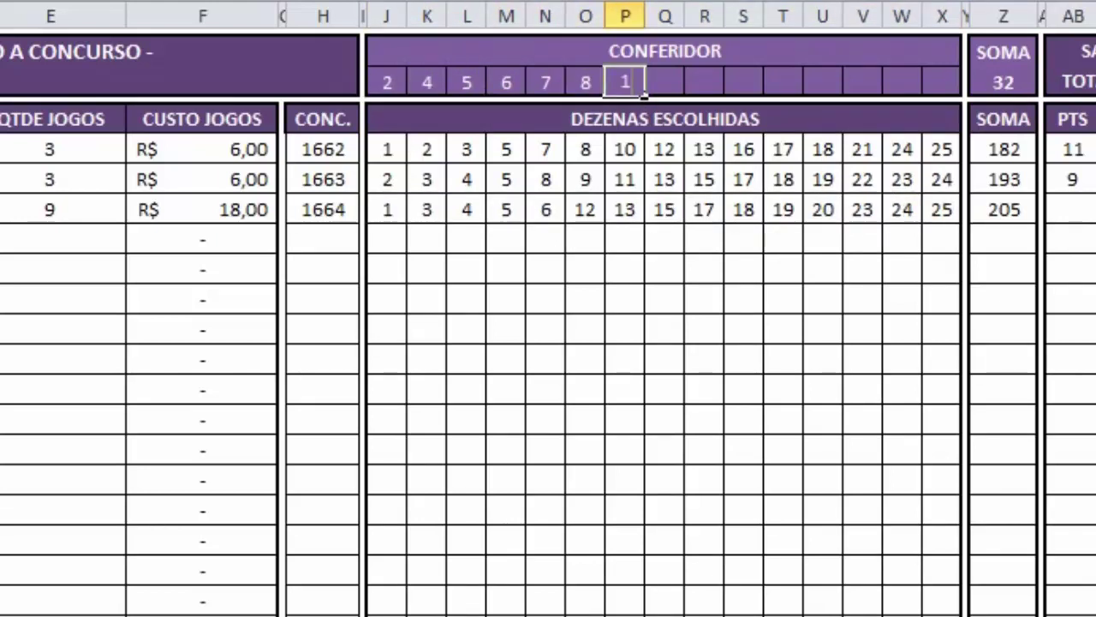
pyautogui.press('Tab')
pyautogui.write('13')
pyautogui.press('Tab')
pyautogui.write('15')
pyautogui.press('Tab')
pyautogui.write('16')
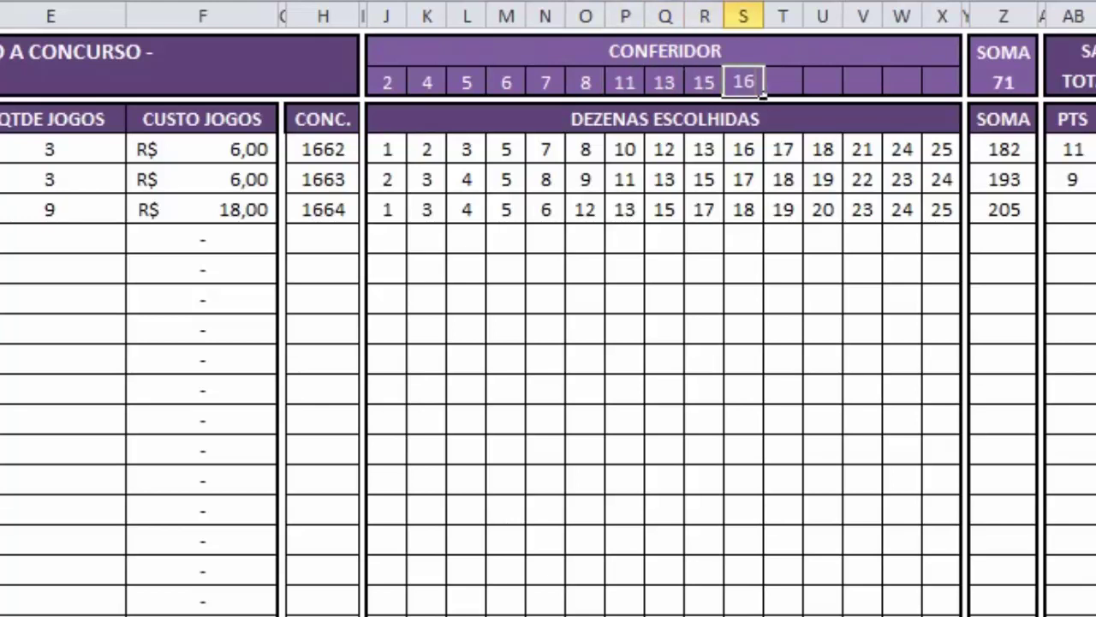
pyautogui.press('Tab')
pyautogui.write('17')
pyautogui.press('Tab')
pyautogui.write('18')
pyautogui.press('Tab')
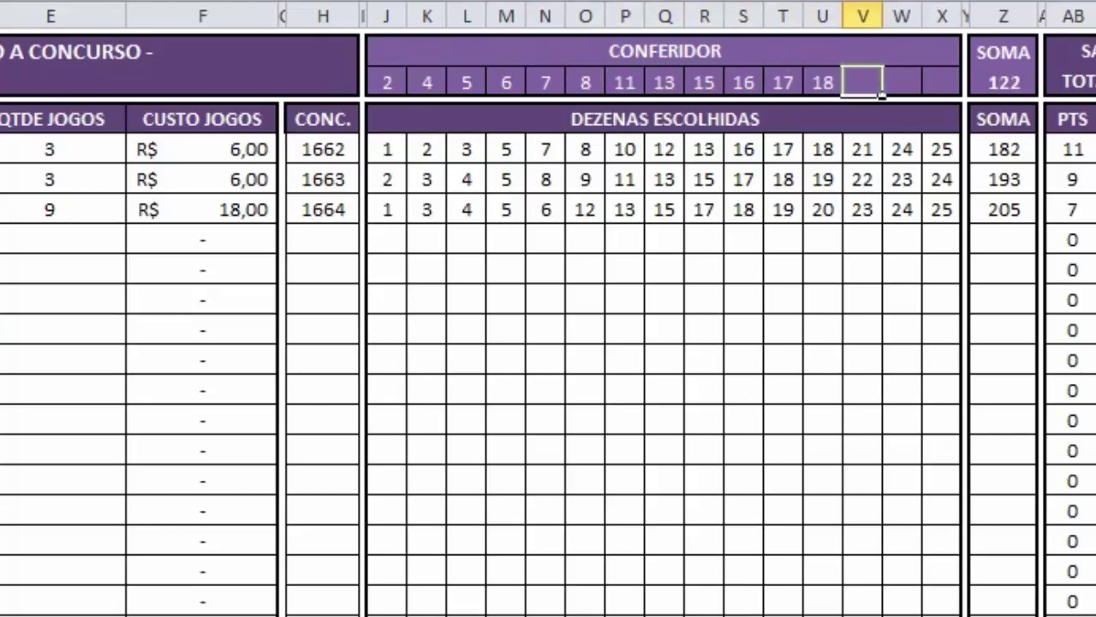
pyautogui.write('20')
pyautogui.press('Tab')
pyautogui.write('24')
pyautogui.press('Tab')
pyautogui.write('25')
pyautogui.press('Return')
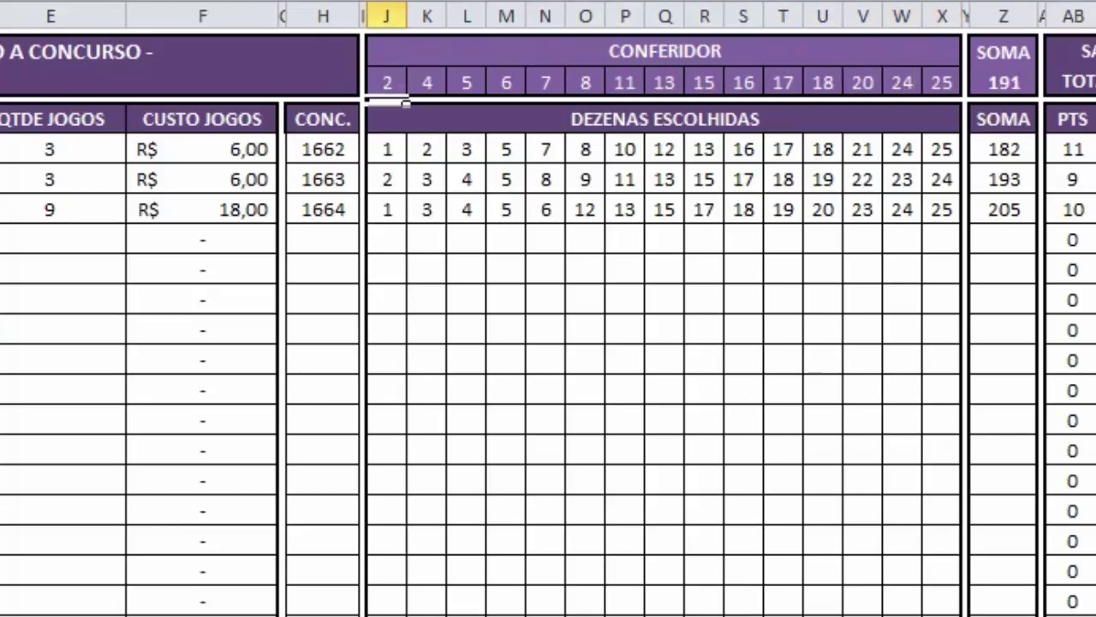
# Check the contest 1664 game on JOGOS (2) and overwrite its points with the fixed value 10.
pyautogui.moveTo(387, 210); pyautogui.dragTo(959, 250)
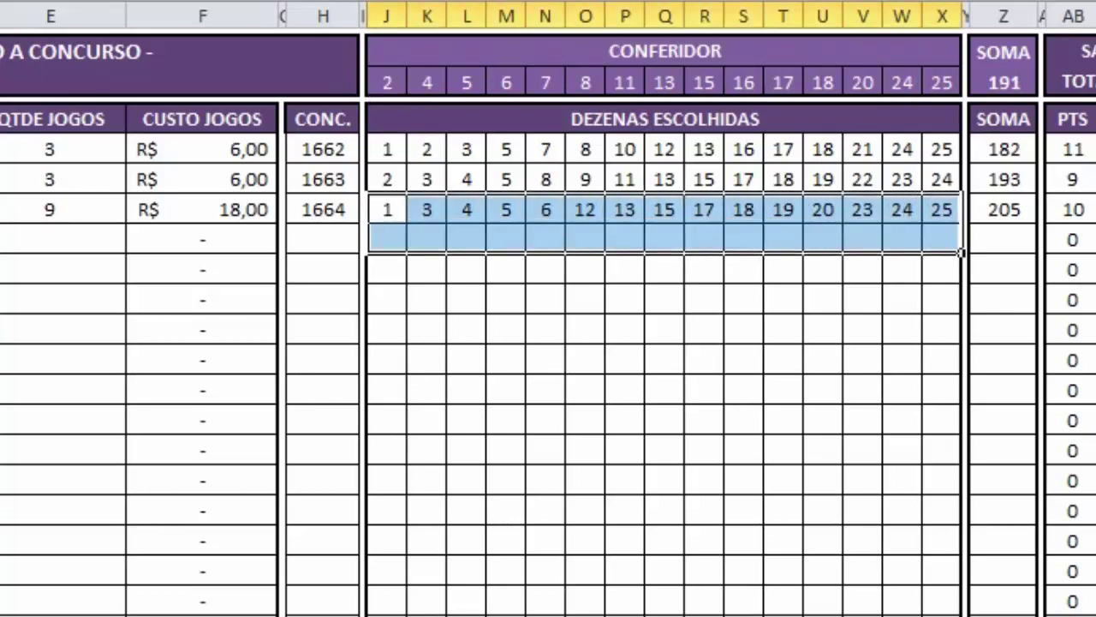
pyautogui.click(862, 269)
pyautogui.click(1073, 210)
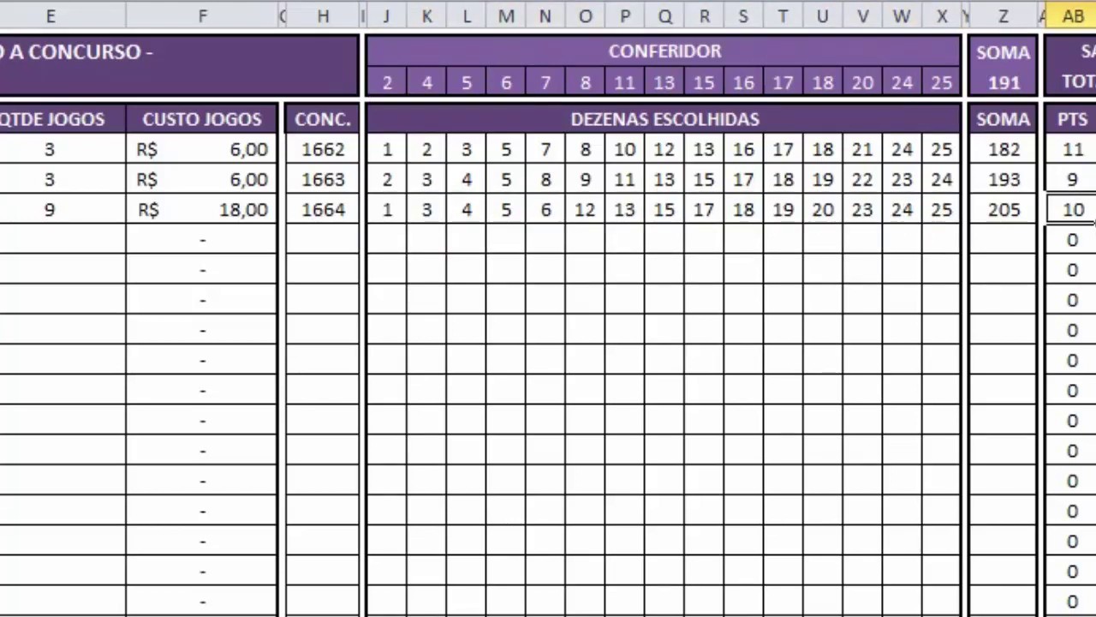
pyautogui.doubleClick(1073, 210)
pyautogui.write('10')
pyautogui.press('Return')
# Start row 9 of the JOGOS (2) games table with sequence 3 and date 21/05/2018.
pyautogui.click(69, 240)
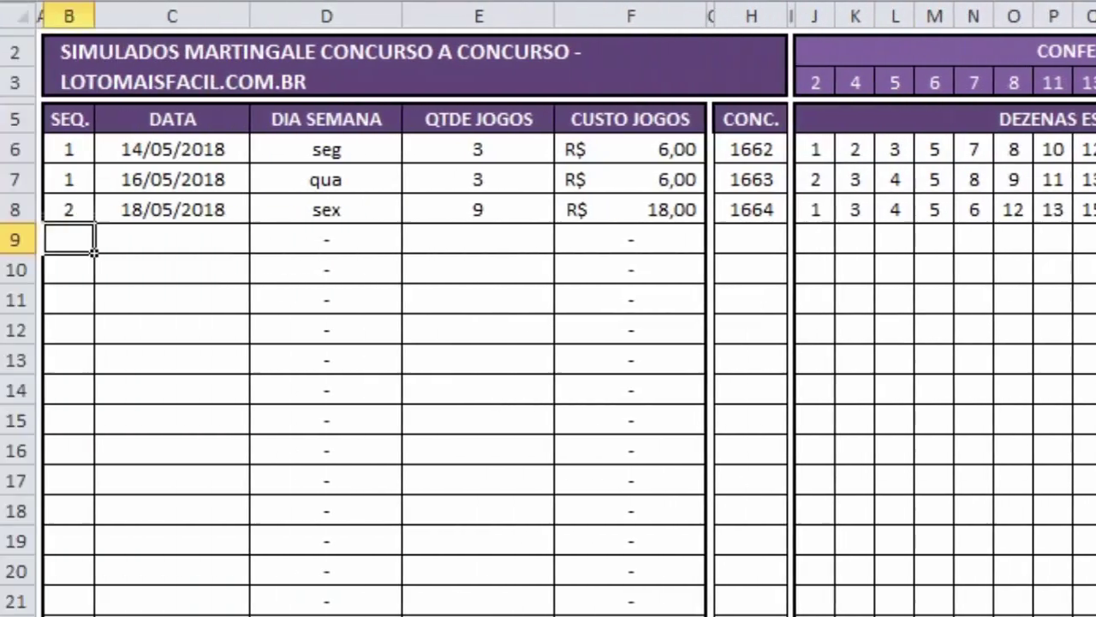
pyautogui.write('3')
pyautogui.press('Tab')
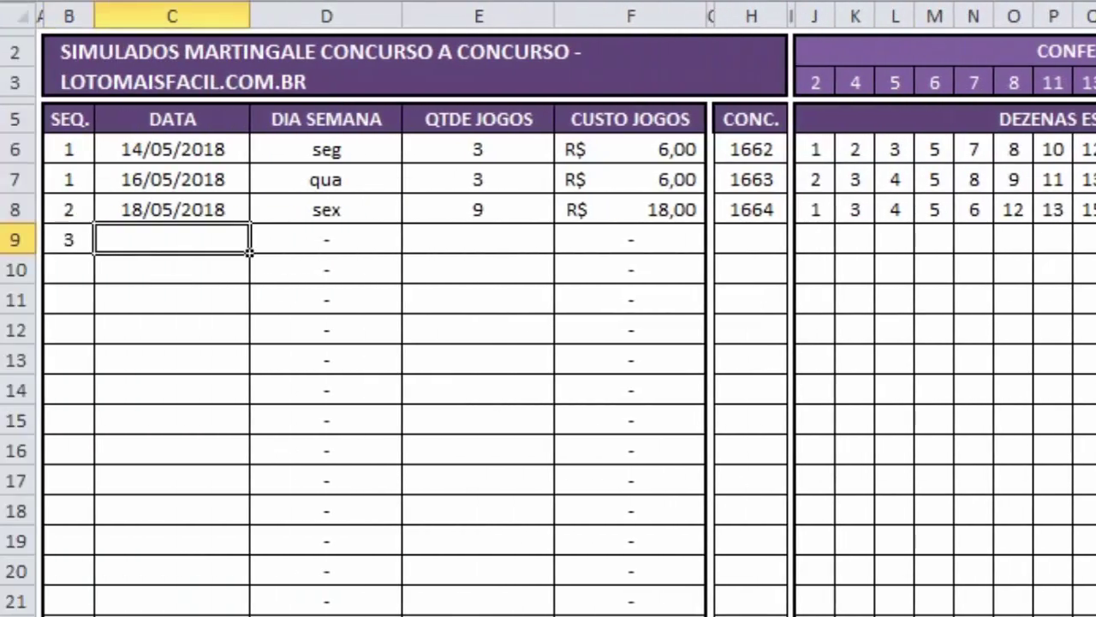
pyautogui.write('21/')
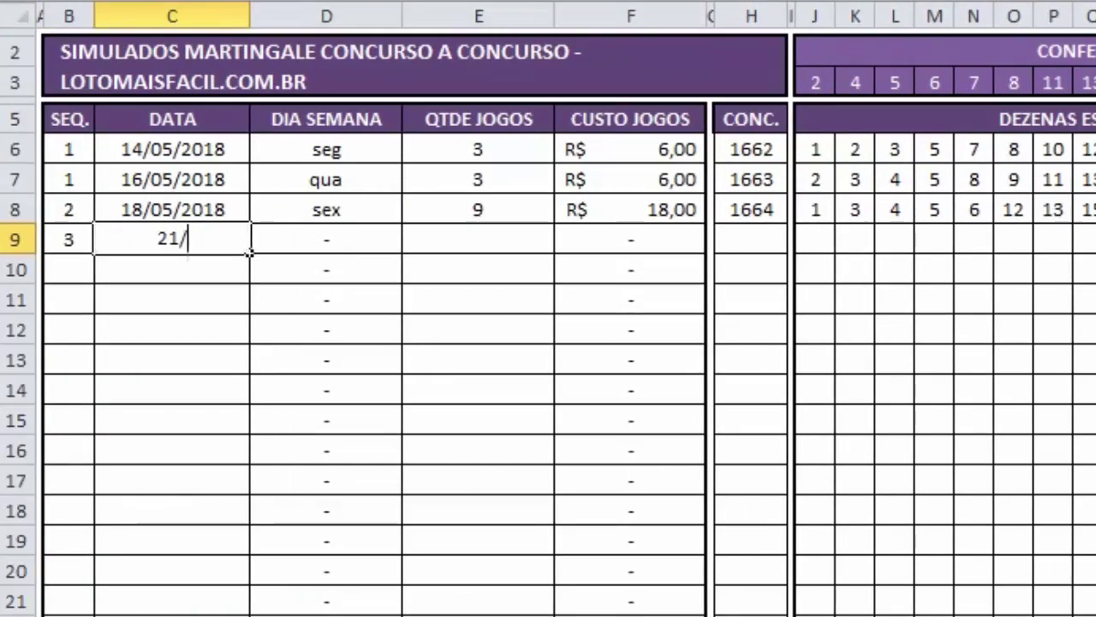
pyautogui.write('05/2018')
pyautogui.press('Tab')
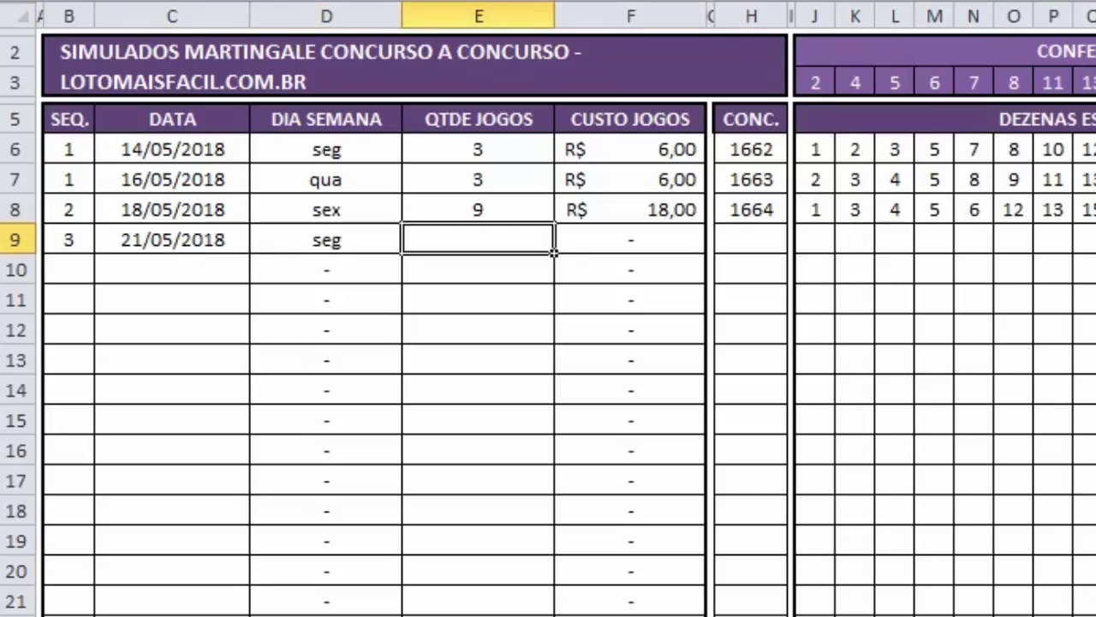
# Try to fill the number of games in row 9 with the formula =E8.
pyautogui.write('=')
pyautogui.press('Up')
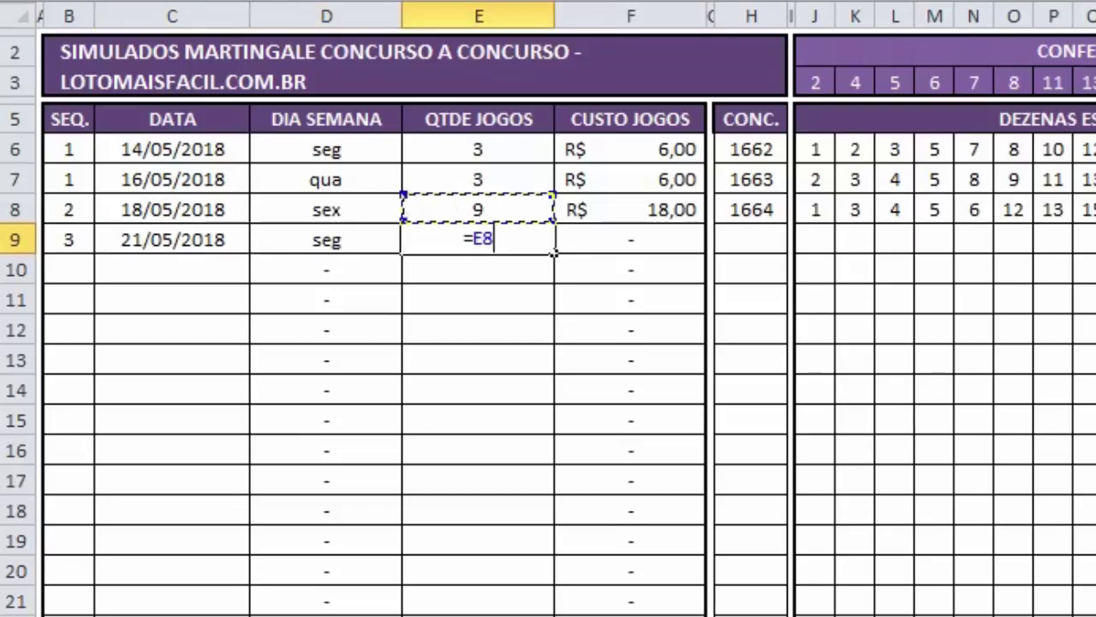
pyautogui.press('Return')
# Compare the game cost and its formula in row 9 between the JOGOS and JOGOS (2) sheets.
pyautogui.click(631, 240)
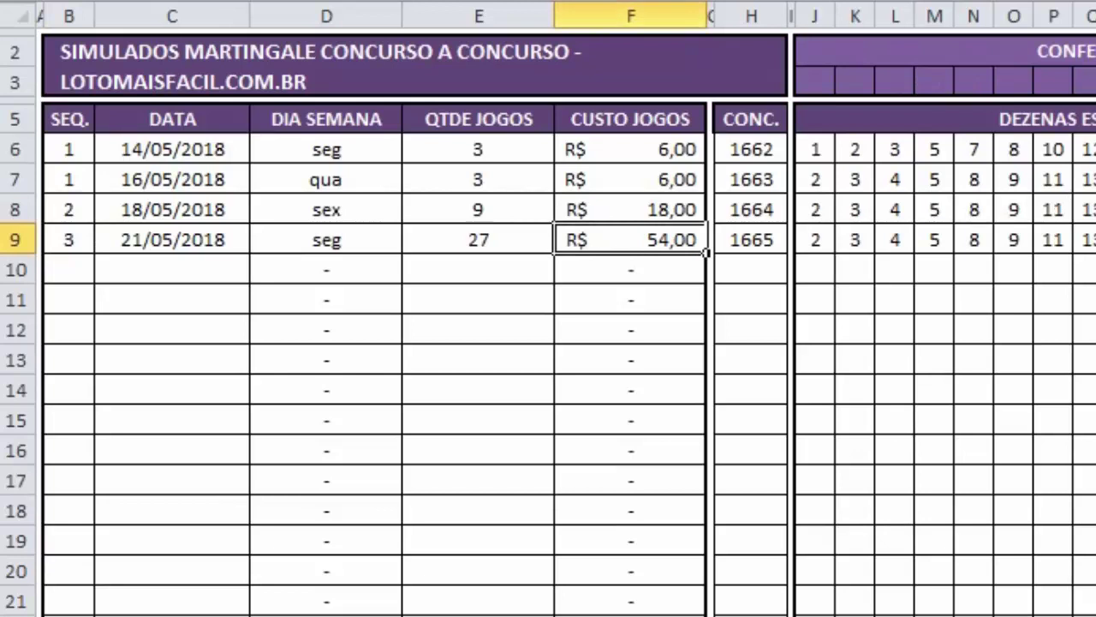
pyautogui.press('F2')
pyautogui.click(711, 240)
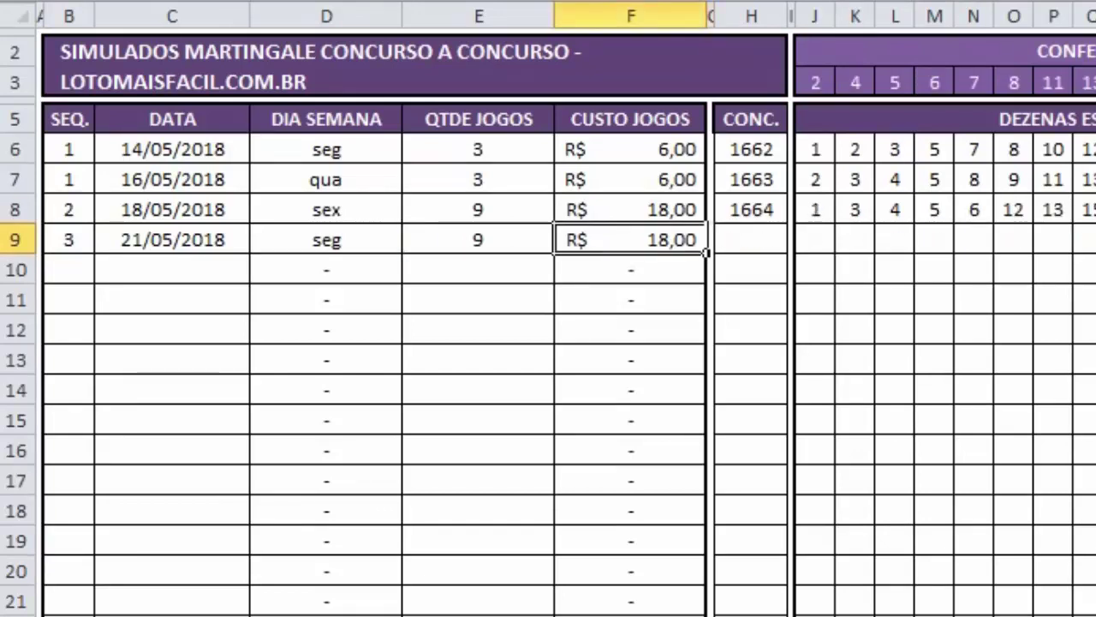
pyautogui.press('F2')
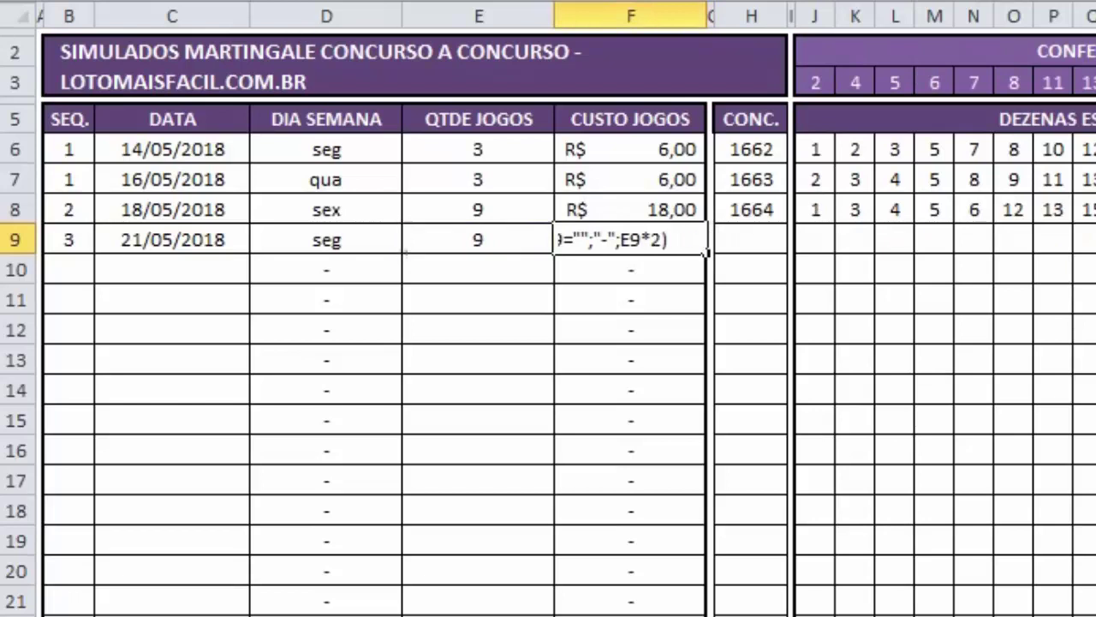
pyautogui.press('Return')
# Set the number of games in row 9 of JOGOS (2) to triple the previous row's quantity with =E8*3.
pyautogui.click(478, 240)
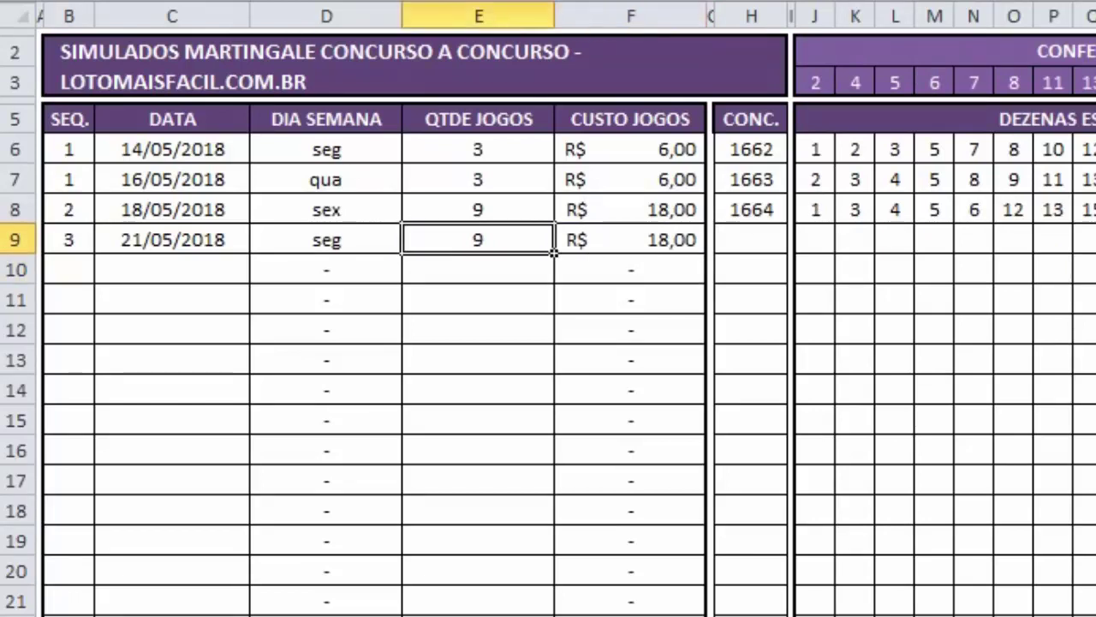
pyautogui.write('=')
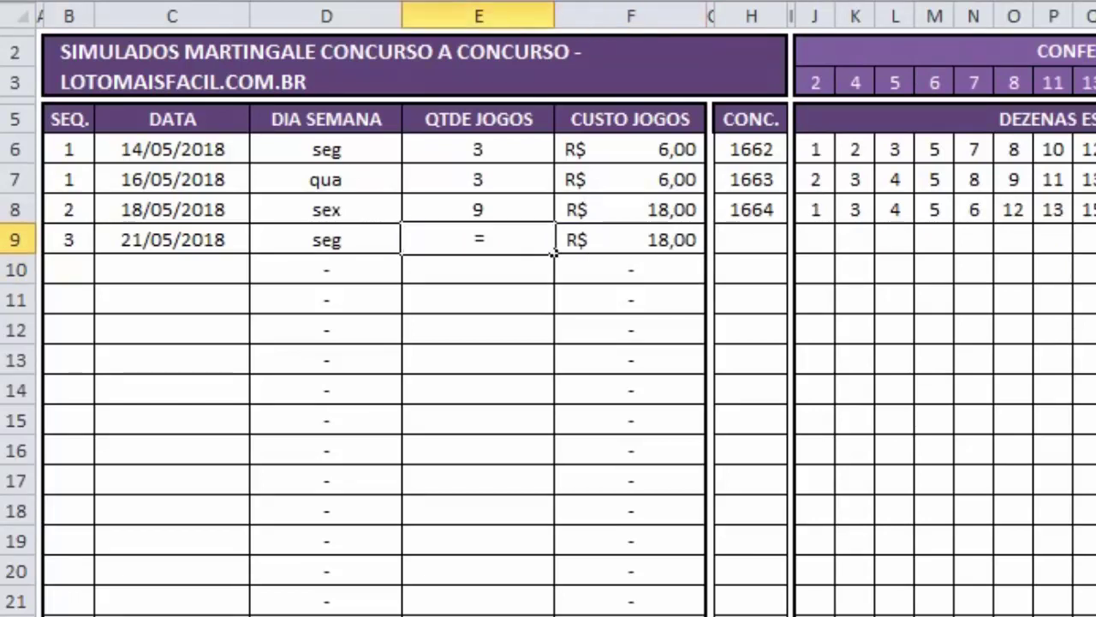
pyautogui.press('Up')
pyautogui.write('*3')
pyautogui.press('Return')
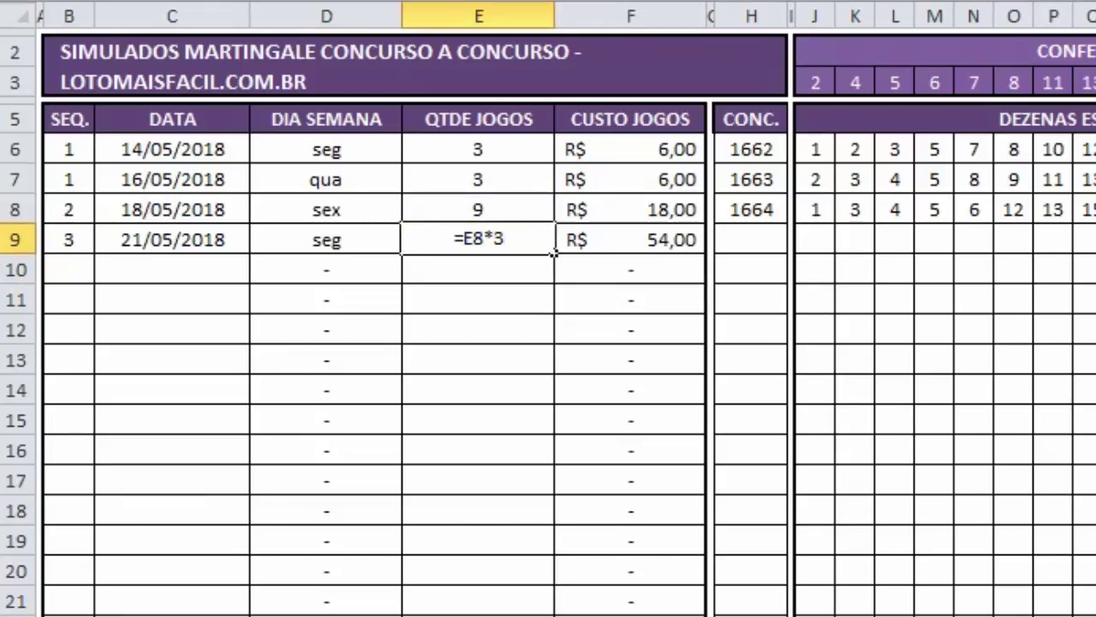
# Enter 1665 as the contest number in row 9 of the JOGOS (2) sheet.
pyautogui.click(751, 240)
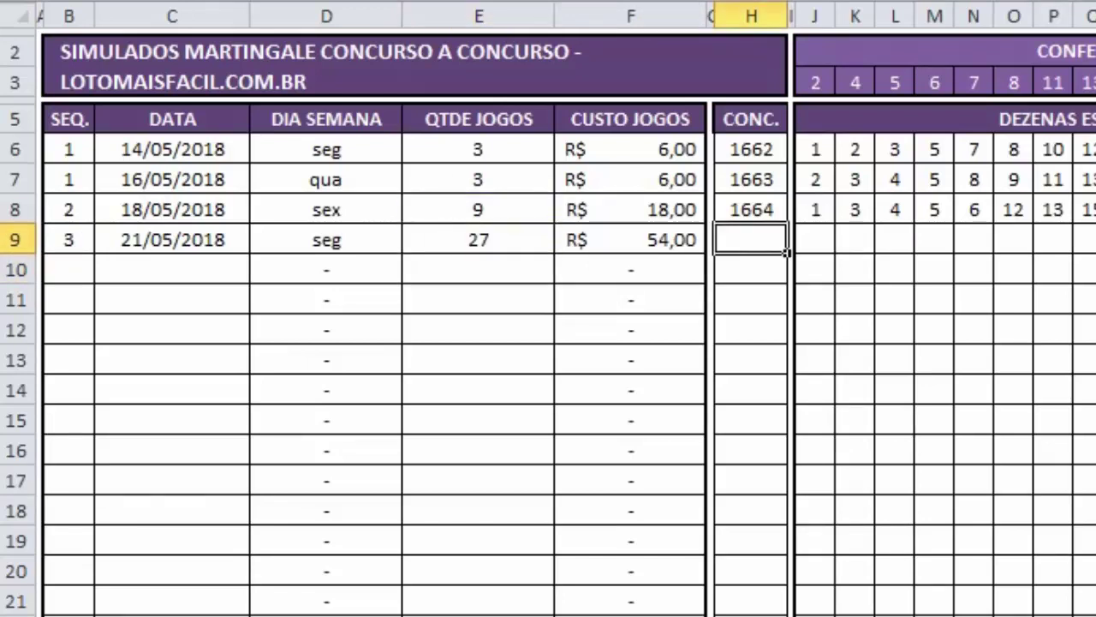
pyautogui.write('1665')
pyautogui.press('Return')
# Switch to the LMF ANALISES workbook and examine row 1688 under the latest contests on the CICLOS sheet across LINHA 1 to LINHA 5.
pyautogui.click(815, 240)
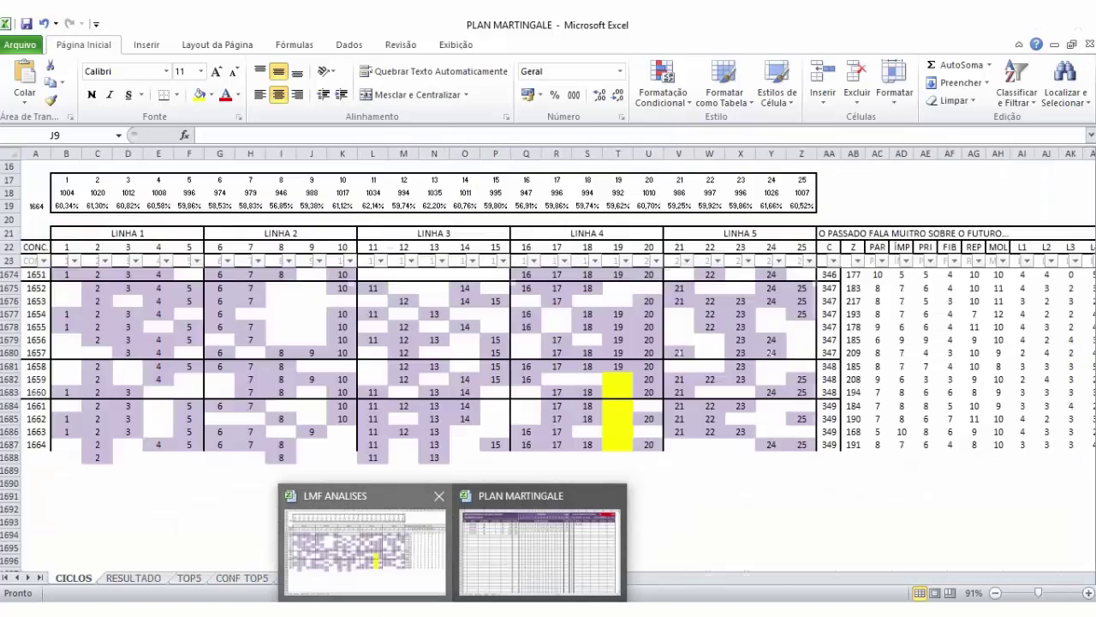
pyautogui.click(369, 540)
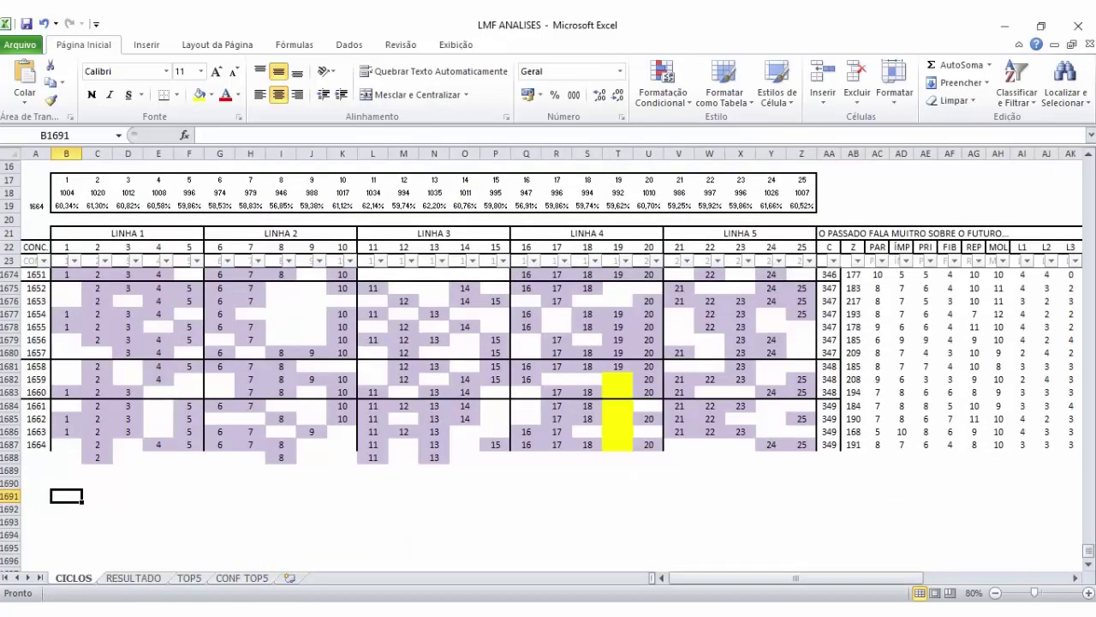
pyautogui.scroll(-5, 541, 419)
pyautogui.scroll(12, 541, 419)
pyautogui.scroll(-11, 541, 420)
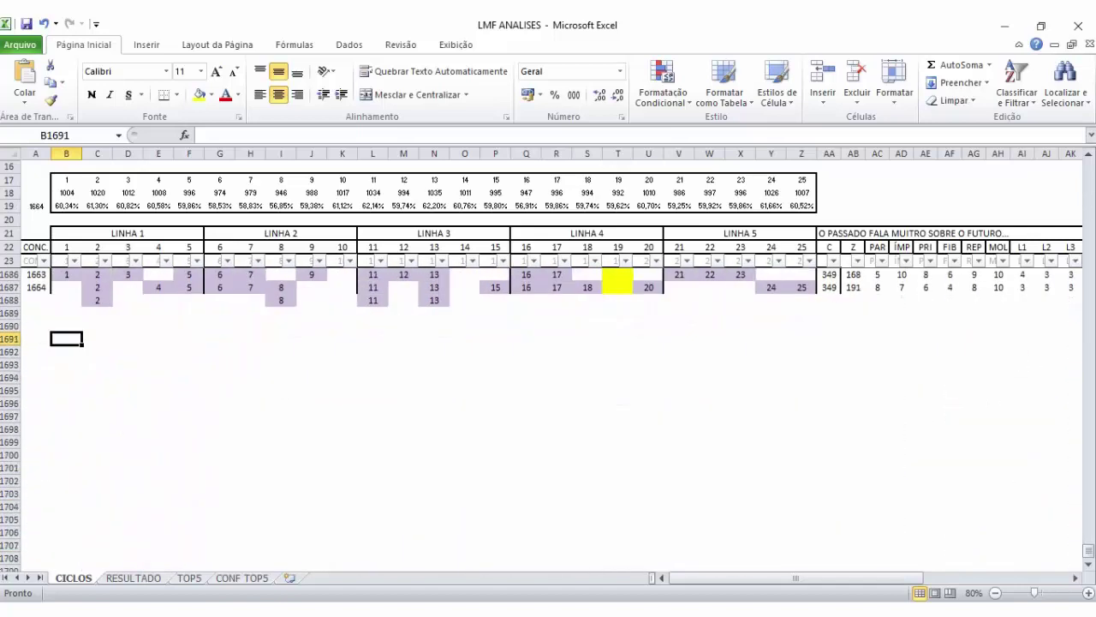
pyautogui.scroll(4, 542, 419)
pyautogui.moveTo(679, 457); pyautogui.dragTo(802, 457)
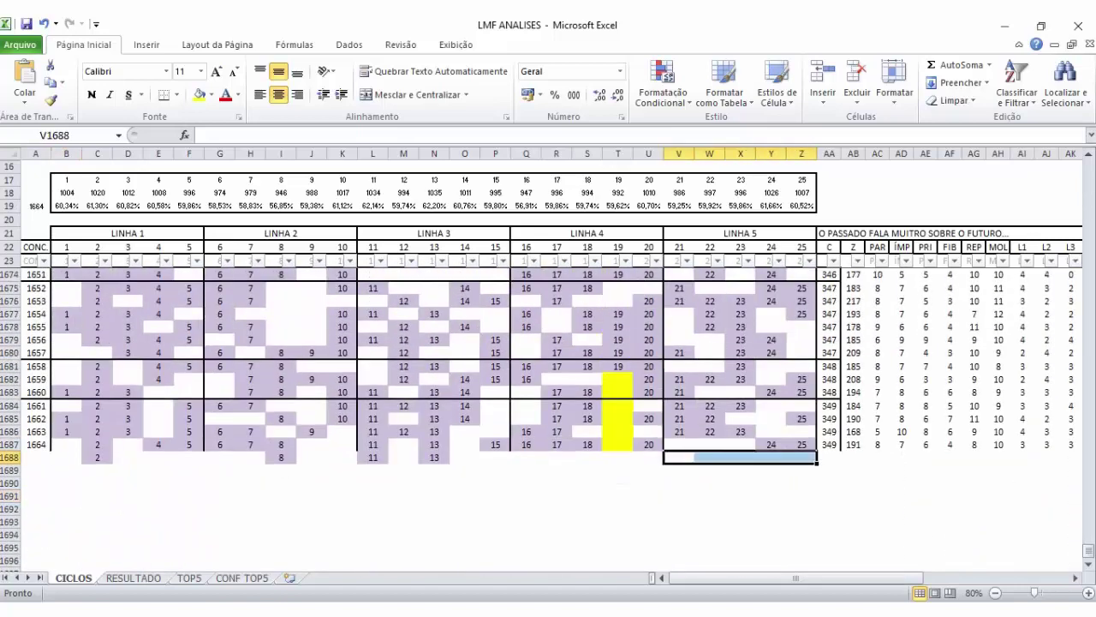
pyautogui.moveTo(67, 457); pyautogui.dragTo(190, 458)
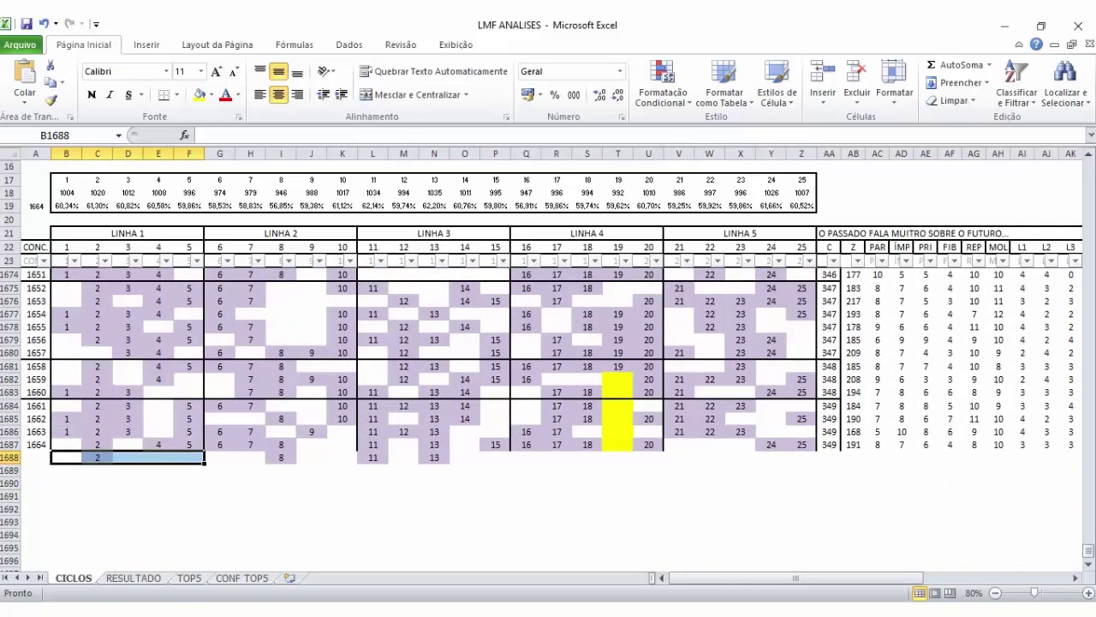
pyautogui.click(190, 509)
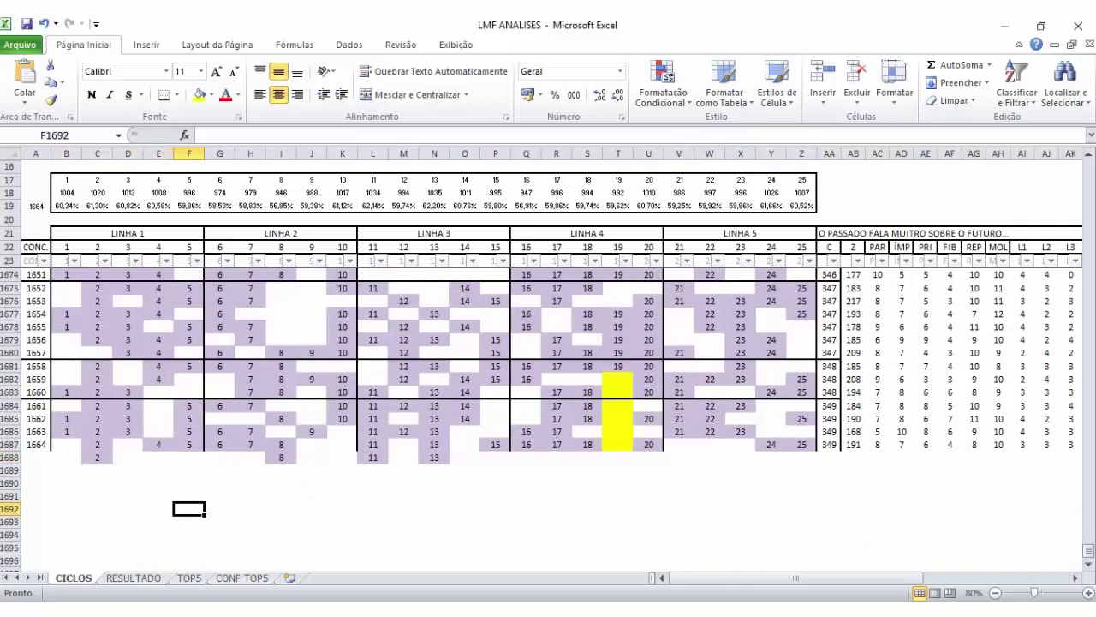
pyautogui.click(67, 457)
pyautogui.moveTo(98, 457); pyautogui.dragTo(465, 458)
pyautogui.click(434, 508)
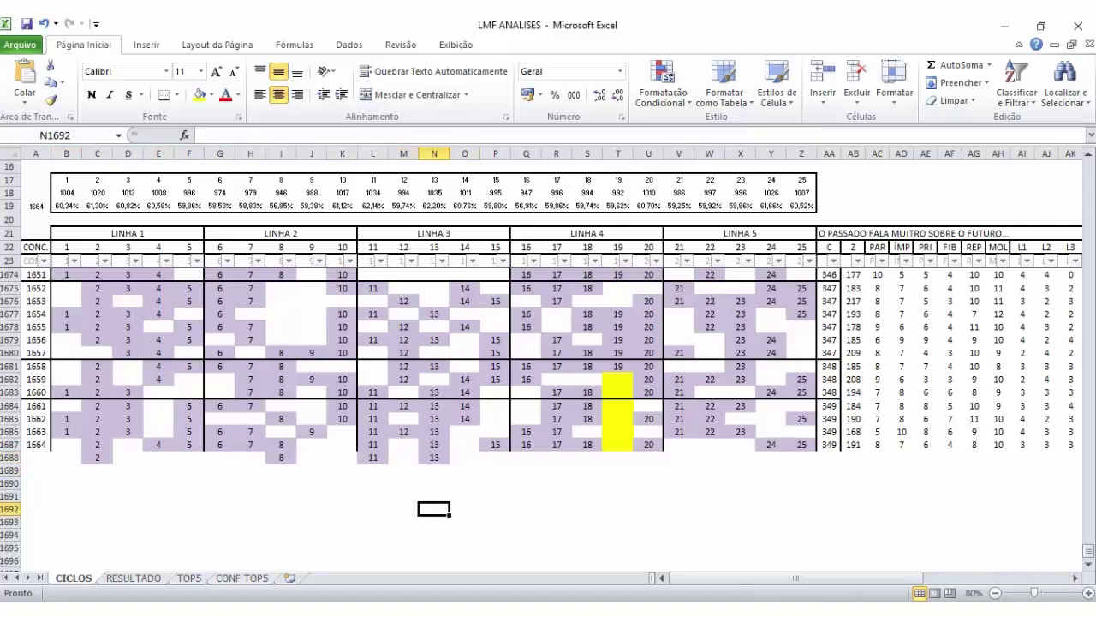
# Check the recent runs of numbers 11 and 13 down to row 1688 on the CICLOS sheet.
pyautogui.scroll(2, 431, 403)
pyautogui.moveTo(372, 470); pyautogui.dragTo(373, 535)
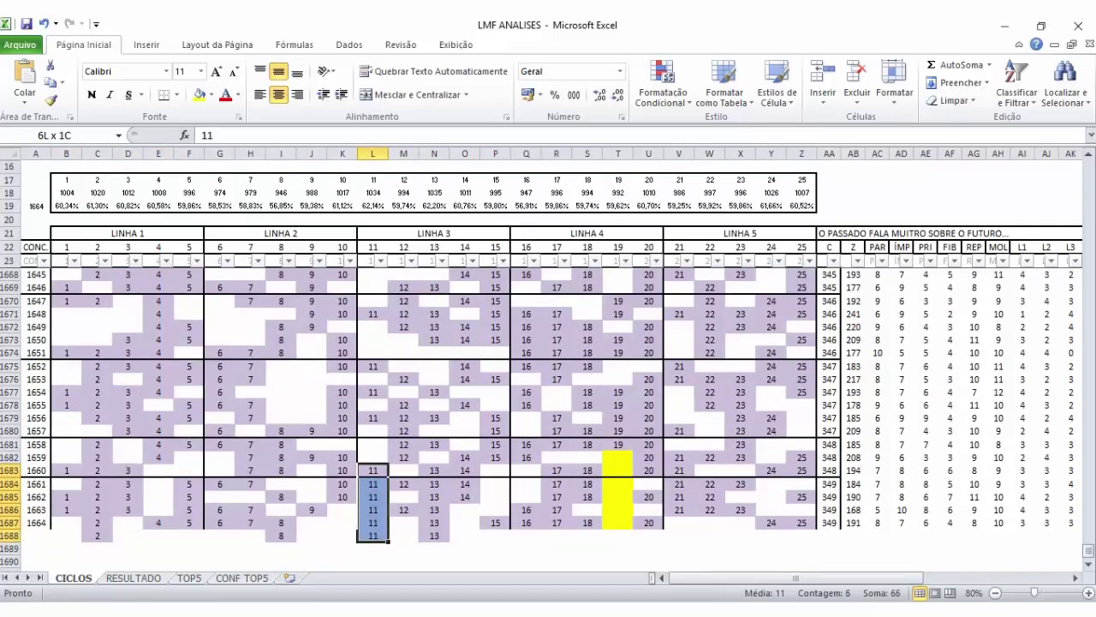
pyautogui.moveTo(435, 470); pyautogui.dragTo(435, 537)
pyautogui.moveTo(526, 548); pyautogui.dragTo(496, 548)
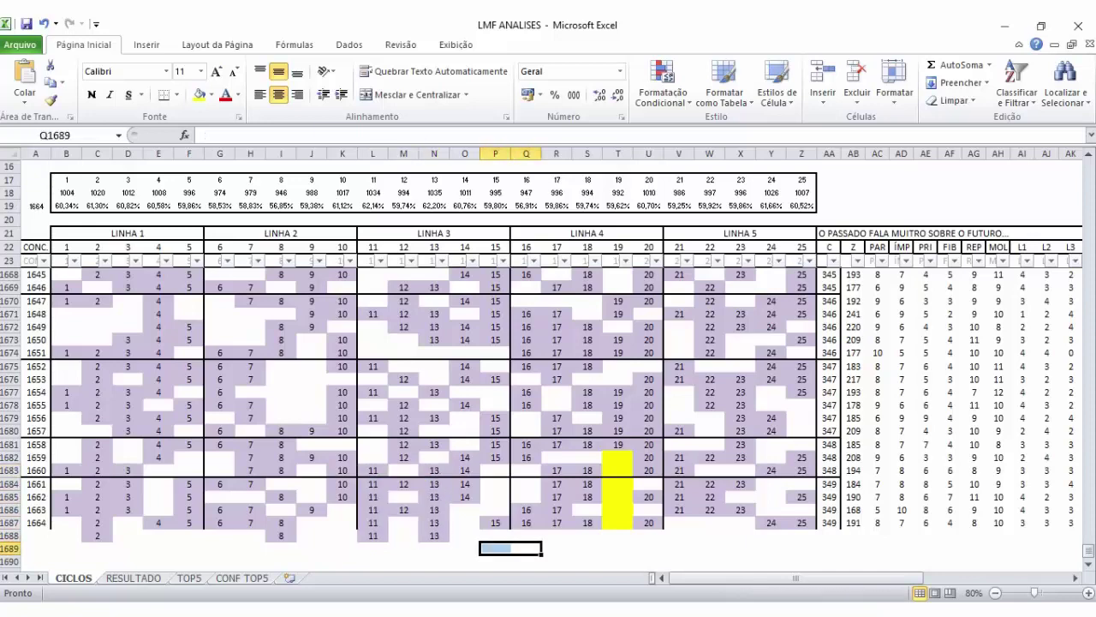
pyautogui.scroll(-3, 480, 538)
pyautogui.click(434, 534)
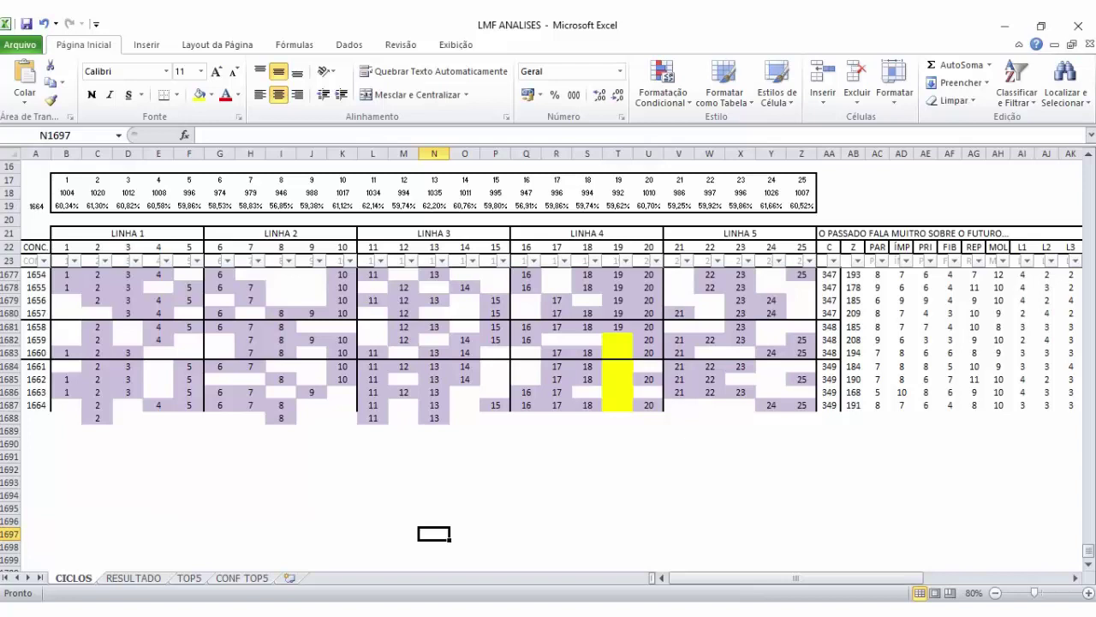
# Select the row 1688 cells for numbers 1, 3, 4, 5 and 21 to 25 on the CICLOS sheet.
pyautogui.click(67, 418)
pyautogui.keyDown('ctrl'); pyautogui.click(129, 418); pyautogui.keyUp('ctrl')
pyautogui.keyDown('ctrl'); pyautogui.click(159, 418); pyautogui.keyUp('ctrl')
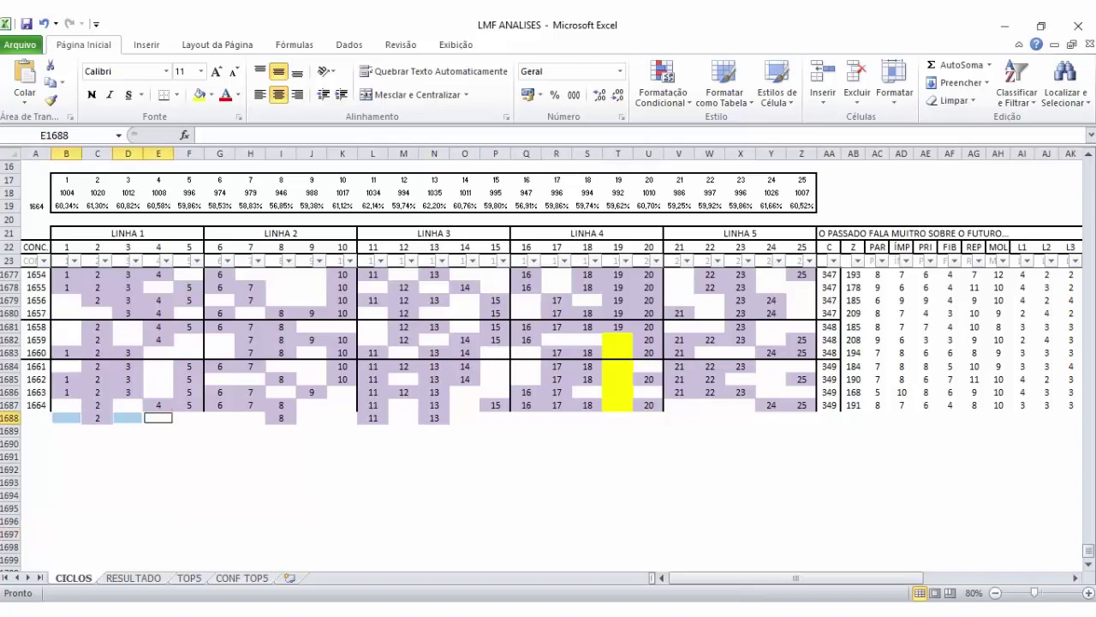
pyautogui.keyDown('ctrl'); pyautogui.click(189, 418); pyautogui.keyUp('ctrl')
pyautogui.moveTo(679, 418); pyautogui.dragTo(802, 418)
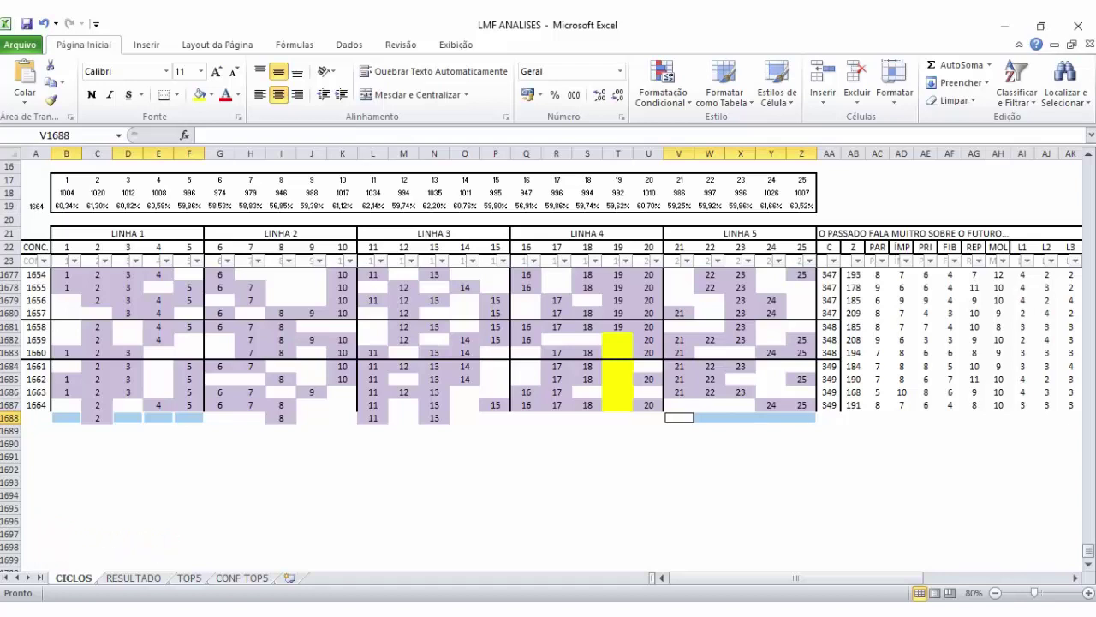
pyautogui.click(771, 418)
# Switch to PLAN MARTINGALE and enter 1, 3, 4 and 5 as the first chosen numbers in row 9 of JOGOS (2).
pyautogui.click(454, 609)
pyautogui.click(543, 548)
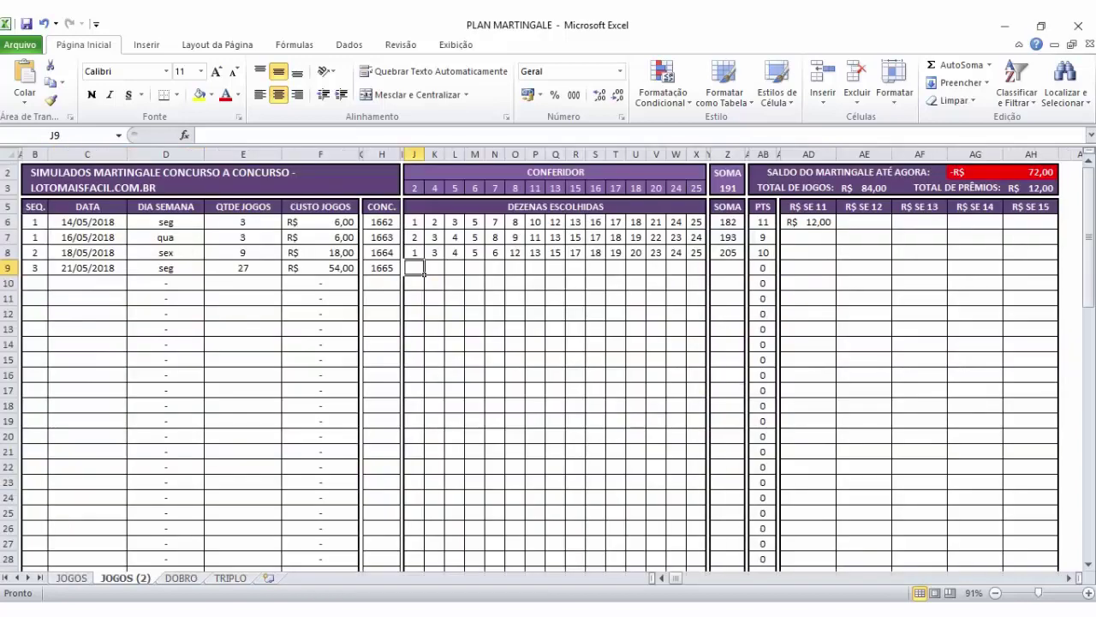
pyautogui.write('1')
pyautogui.press('Tab')
pyautogui.write('3')
pyautogui.press('Tab')
pyautogui.write('4')
pyautogui.press('Tab')
pyautogui.write('5')
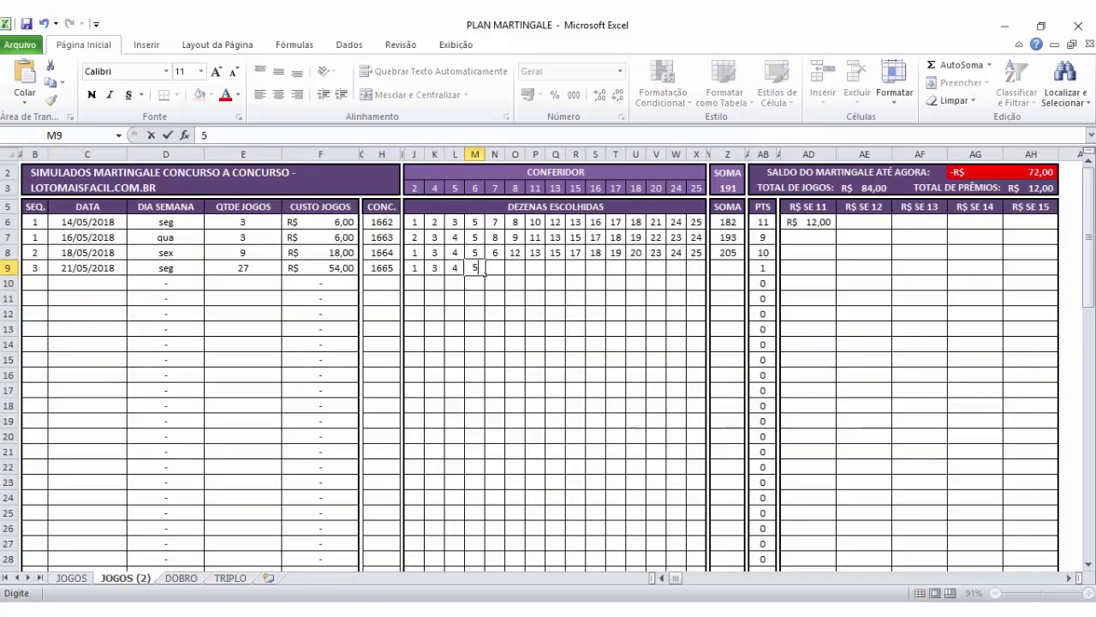
pyautogui.press('Tab')
# Enter 21, 22, 23, 24 and 25 as the last five chosen numbers in T9:X9.
pyautogui.click(615, 267)
pyautogui.write('21')
pyautogui.press('Tab')
pyautogui.write('22')
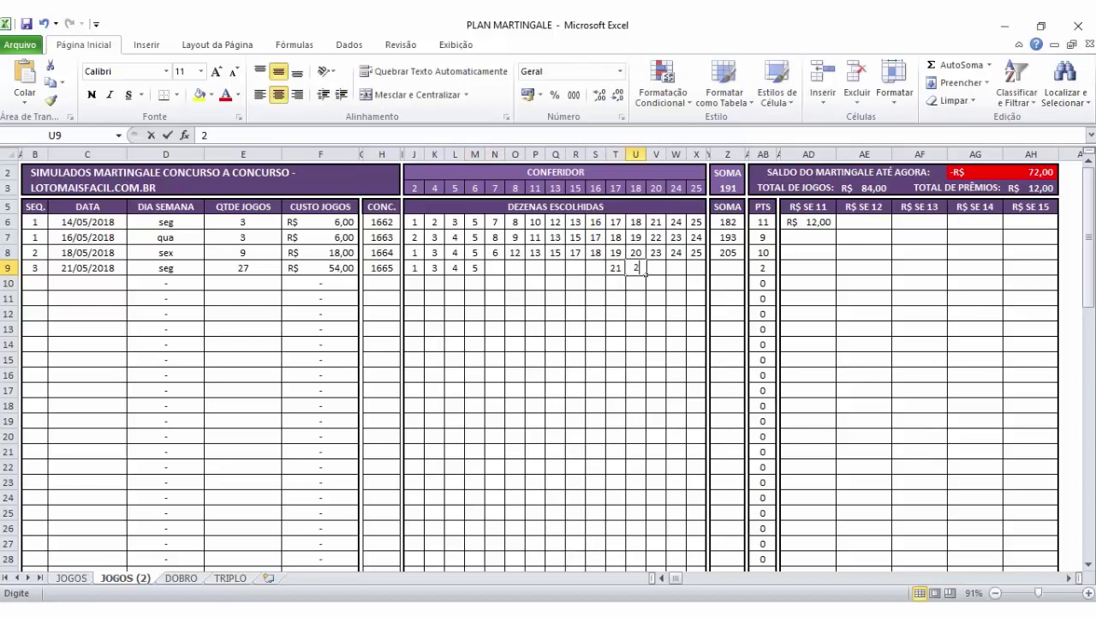
pyautogui.press('Tab')
pyautogui.write('23')
pyautogui.press('Tab')
pyautogui.write('24')
pyautogui.press('Tab')
pyautogui.write('25')
pyautogui.press('Return')
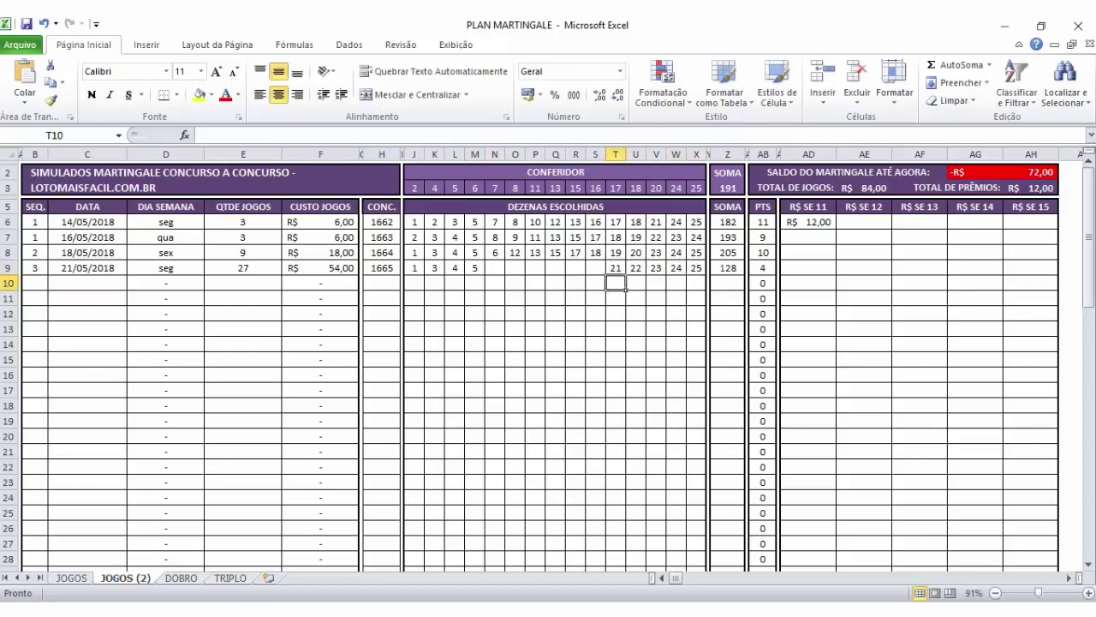
# Return to the LMF ANALISES workbook and study the CICLOS table for the remaining middle numbers of the game.
pyautogui.click(495, 268)
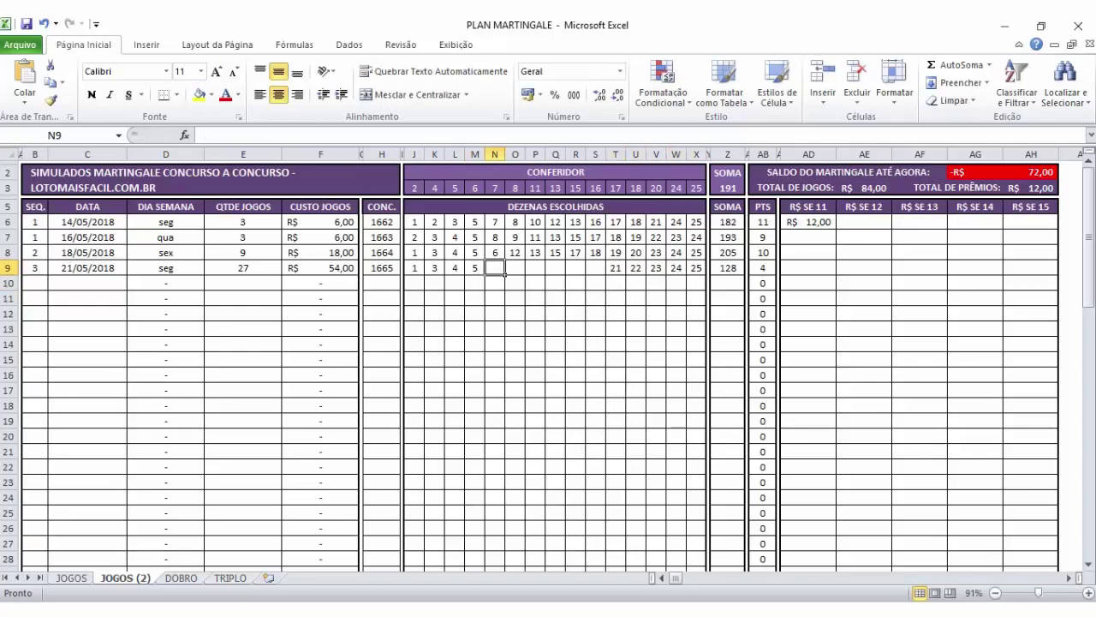
pyautogui.hotkey('alt', 'Tab')
pyautogui.click(455, 610)
pyautogui.click(367, 544)
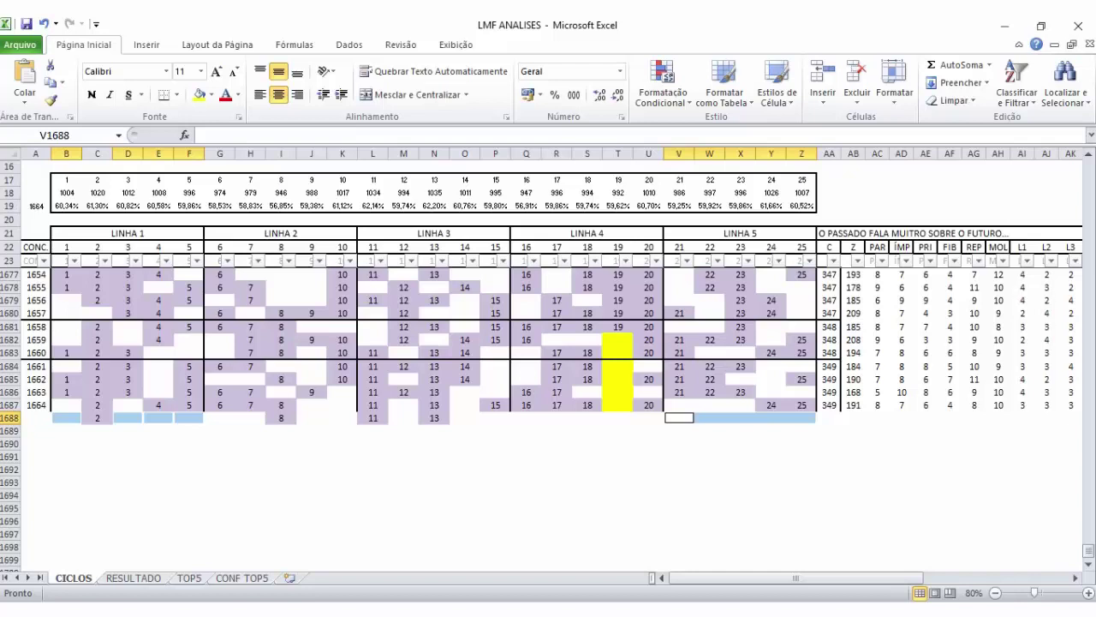
pyautogui.moveTo(455, 610)
# Switch back to PLAN MARTINGALE and enter 9, 10 and 12 as chosen numbers in O9:Q9.
pyautogui.click(545, 541)
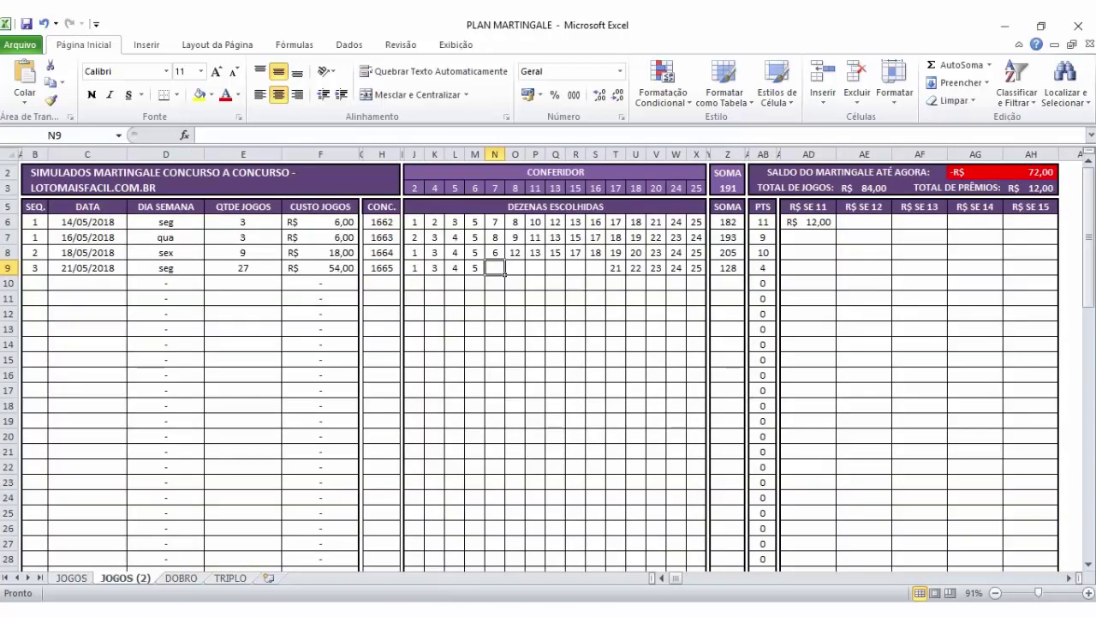
pyautogui.press('Right')
pyautogui.write('9')
pyautogui.press('Tab')
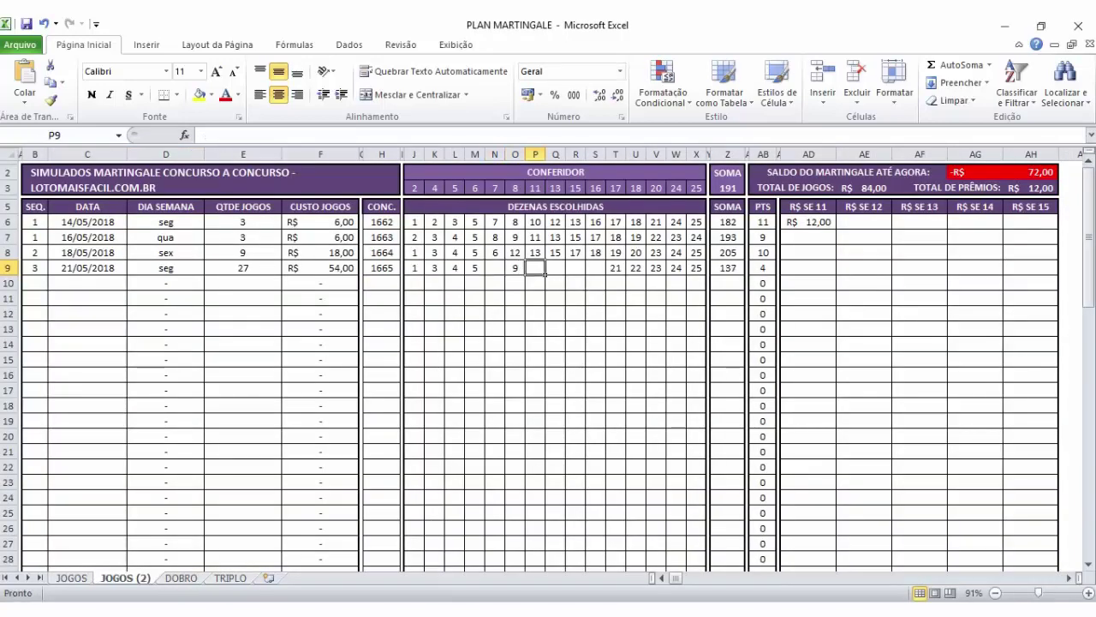
pyautogui.write('10')
pyautogui.press('Tab')
pyautogui.write('12')
pyautogui.press('Tab')
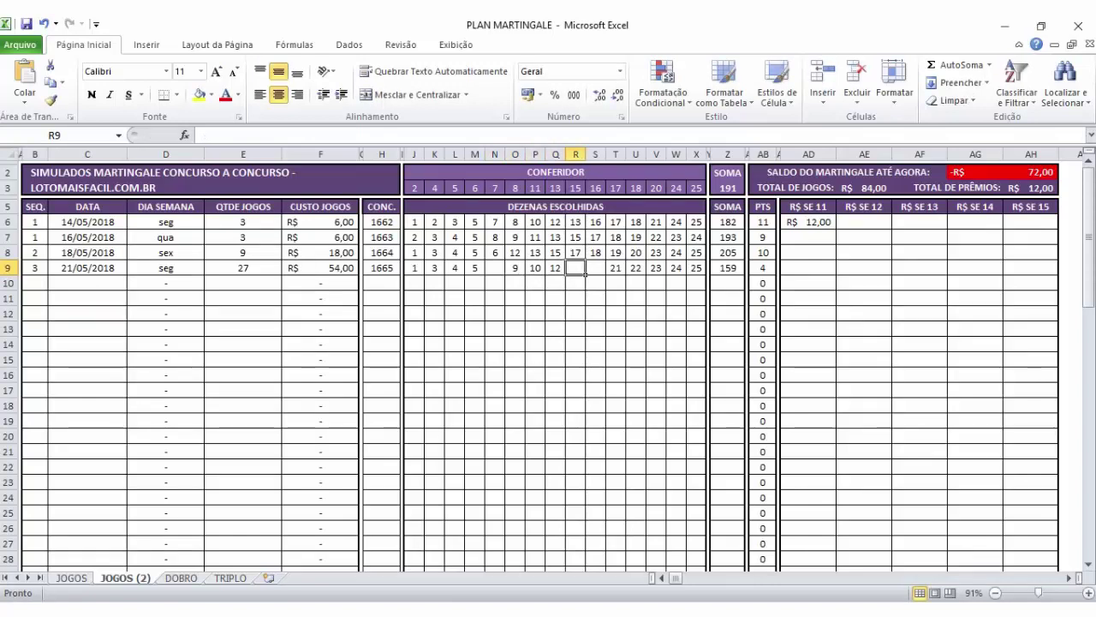
# Consult the CICLOS sheet of LMF ANALISES again and check the column of number 7 at row 1688.
pyautogui.click(452, 609)
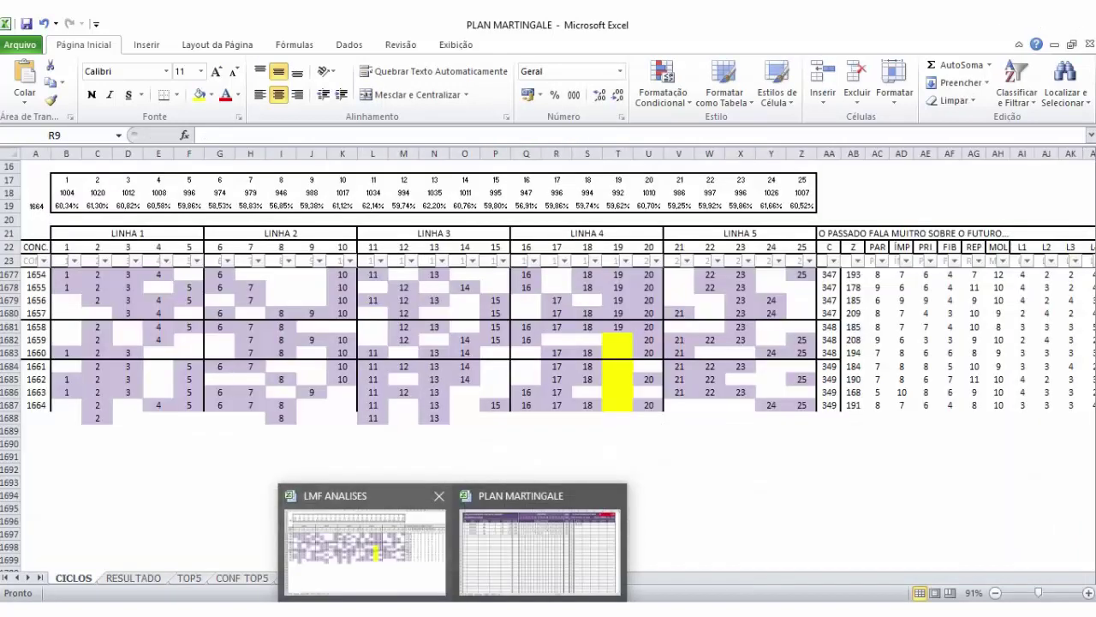
pyautogui.click(365, 549)
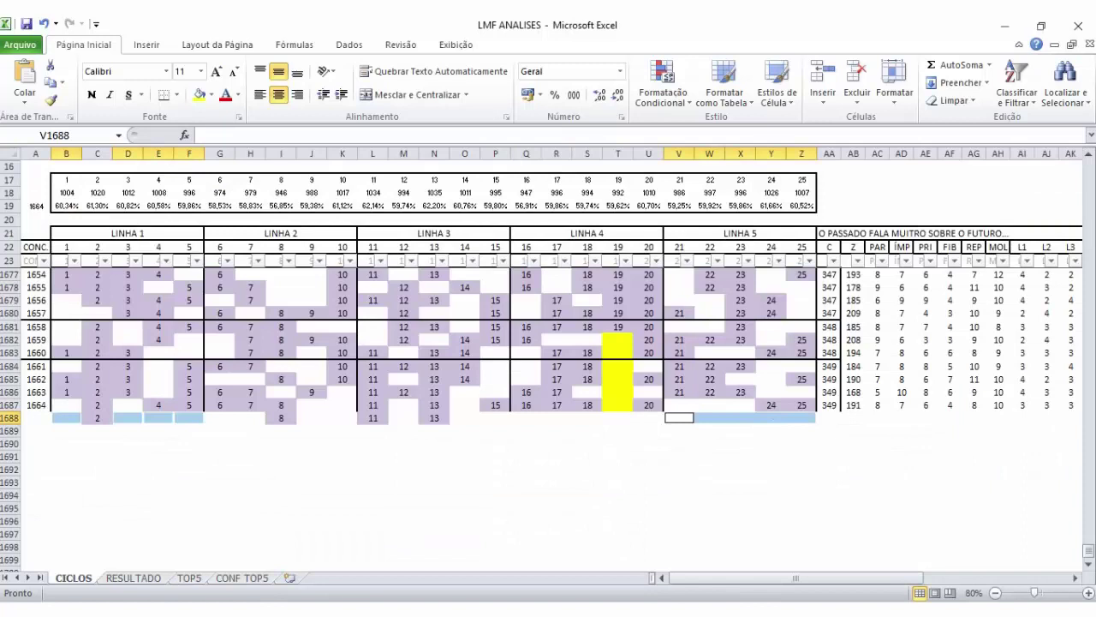
pyautogui.click(250, 418)
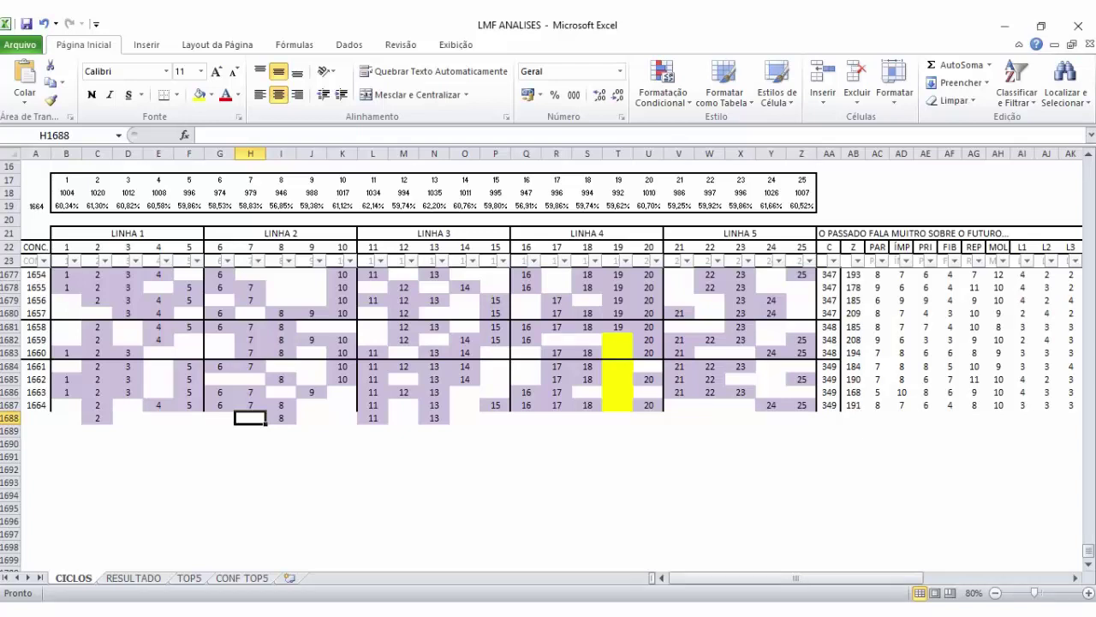
pyautogui.moveTo(373, 609)
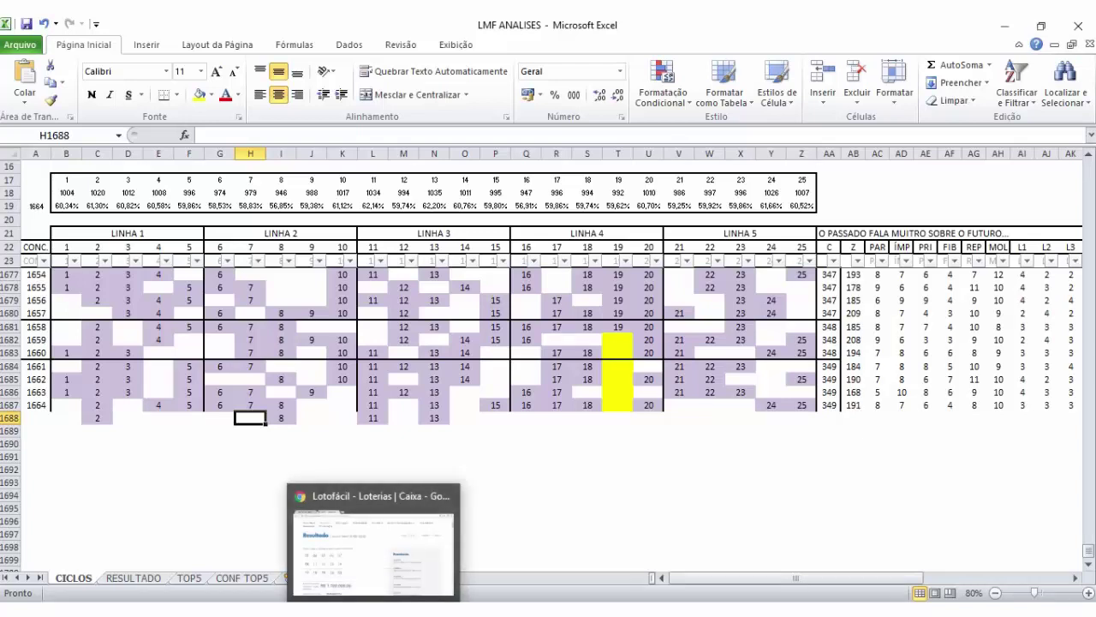
pyautogui.moveTo(461, 616)
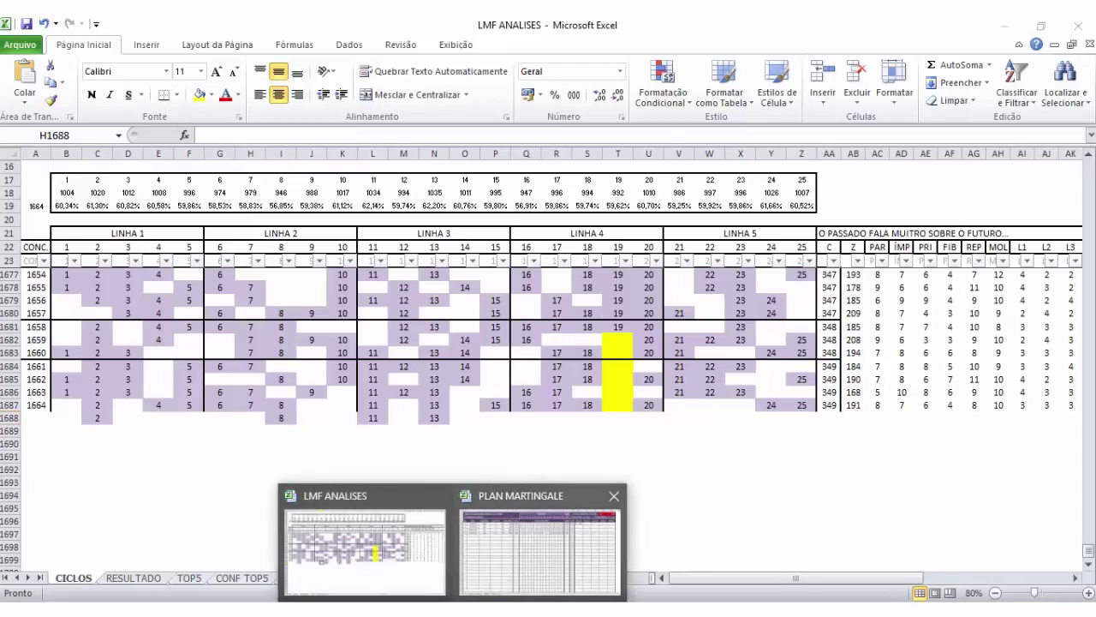
# Switch back to PLAN MARTINGALE and complete the row 9 game with 7 in N9, 17 in R9 and 18 in S9.
pyautogui.click(543, 540)
pyautogui.click(495, 268)
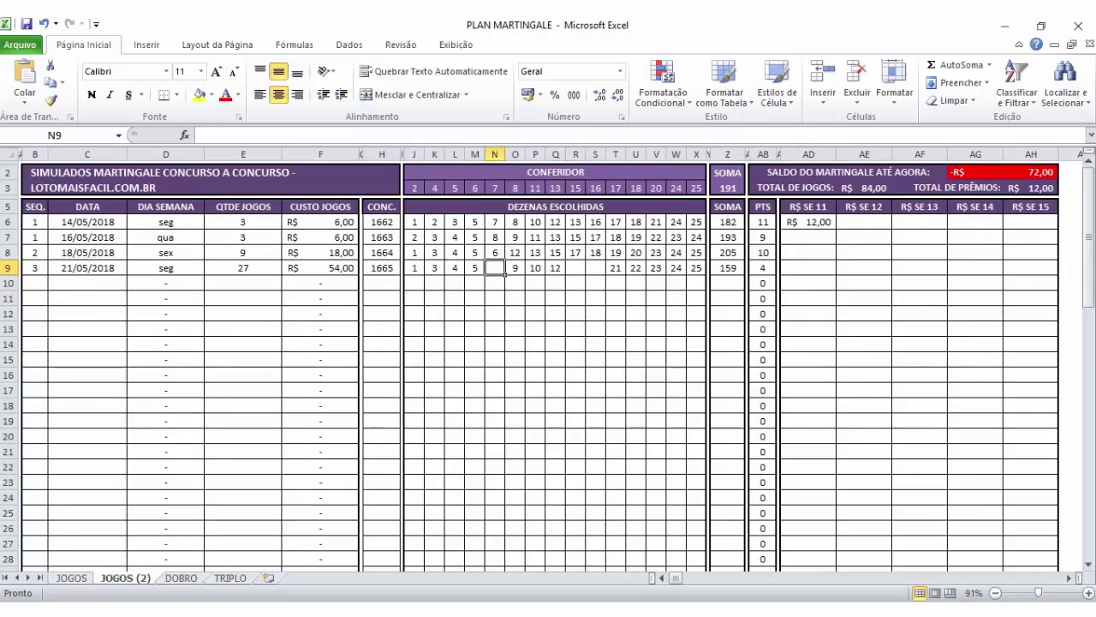
pyautogui.write('7')
pyautogui.press('Right')
pyautogui.press('Right')
pyautogui.press('Right')
pyautogui.press('Right')
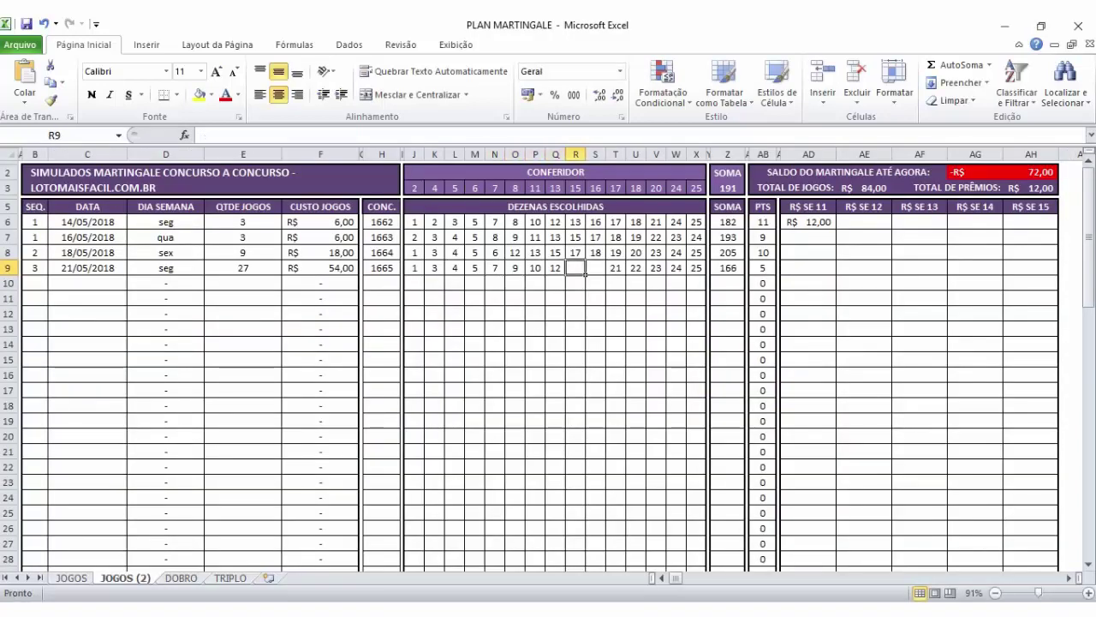
pyautogui.write('17')
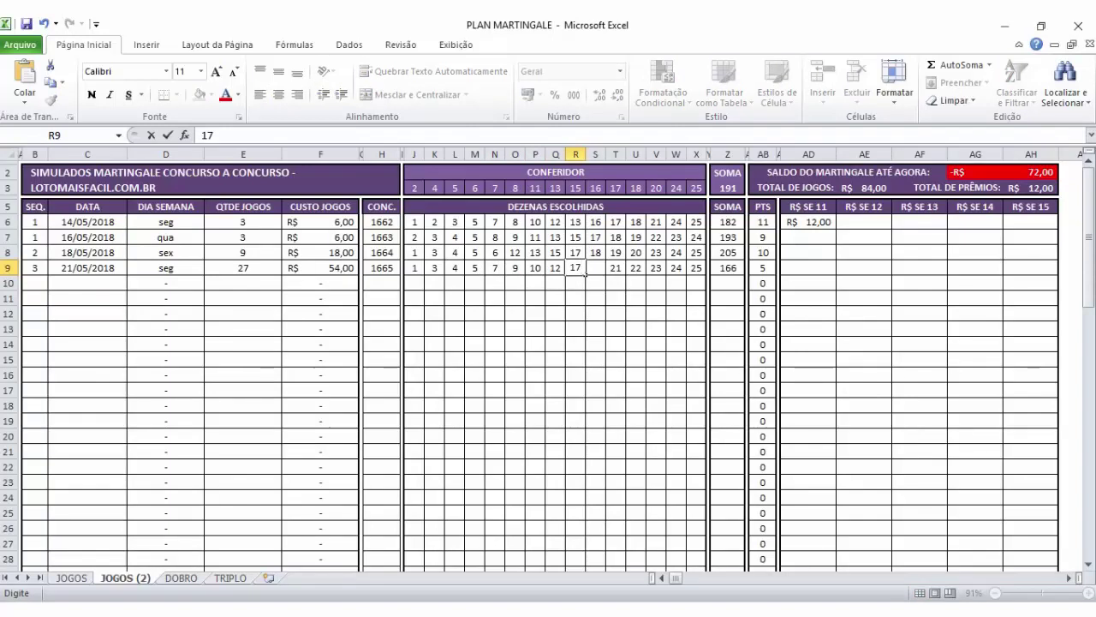
pyautogui.click(599, 268)
pyautogui.write('18')
pyautogui.click(605, 287)
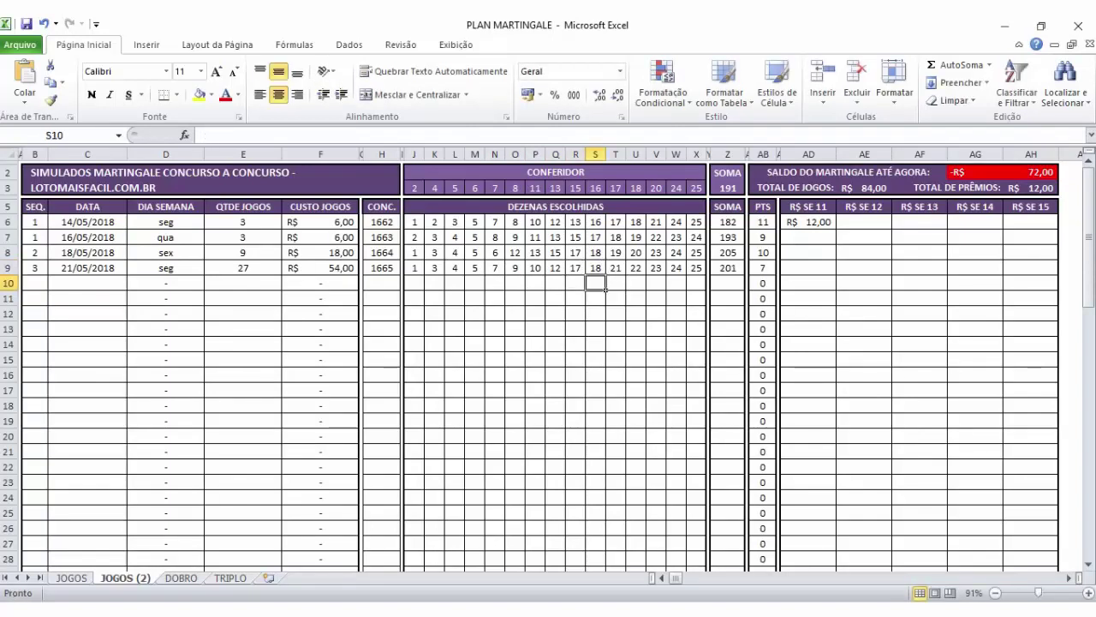
# Review the chosen numbers in row 9 of JOGOS (2), picking out the even ones 4, 10, 12, 18, 22 and 24.
pyautogui.moveTo(697, 268); pyautogui.dragTo(414, 268)
pyautogui.click(474, 298)
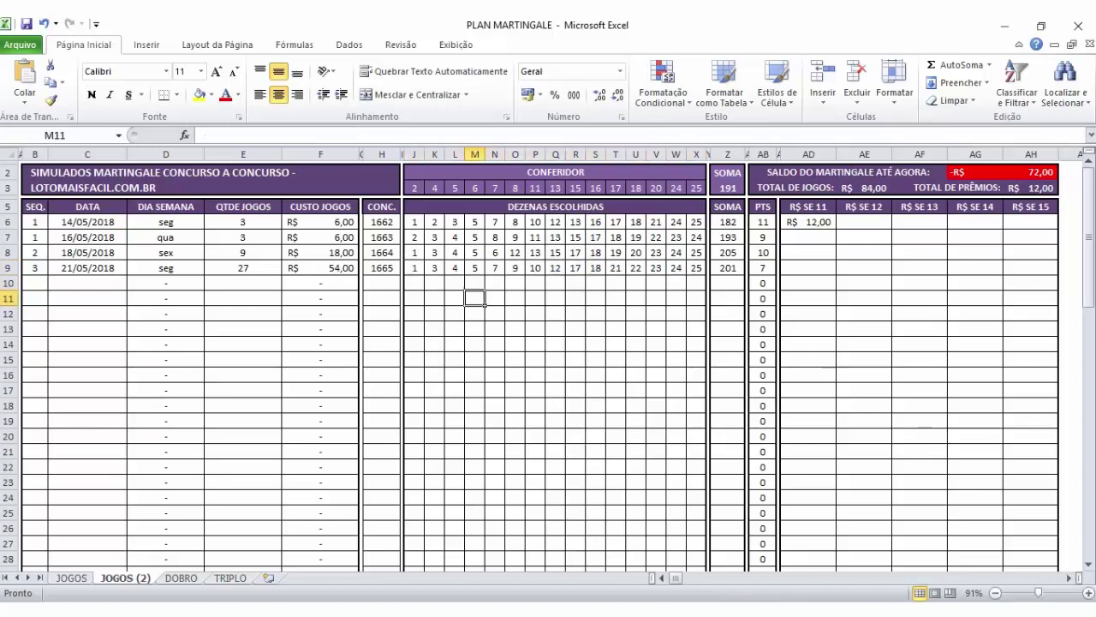
pyautogui.click(455, 268)
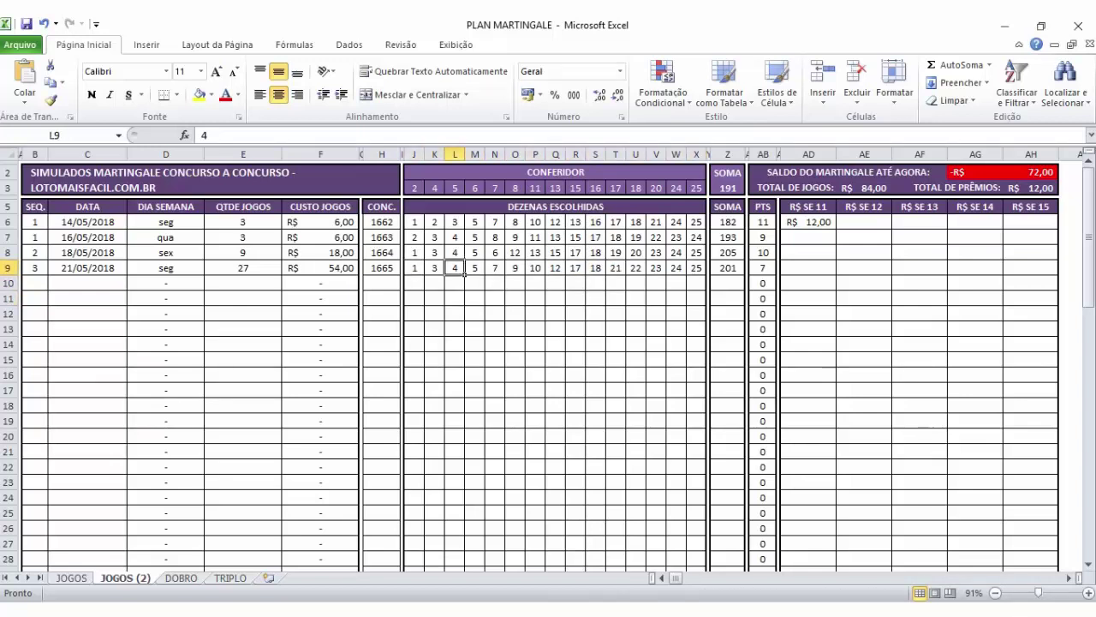
pyautogui.keyDown('ctrl'); pyautogui.click(536, 268); pyautogui.keyUp('ctrl')
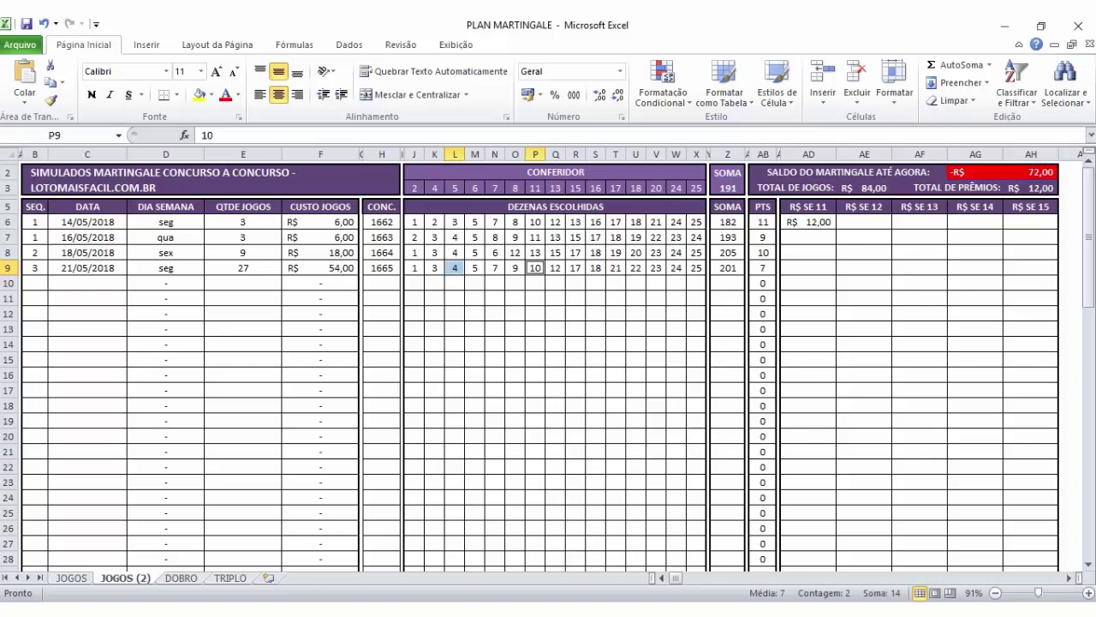
pyautogui.keyDown('ctrl'); pyautogui.click(556, 268); pyautogui.keyUp('ctrl')
pyautogui.keyDown('ctrl'); pyautogui.click(595, 268); pyautogui.keyUp('ctrl')
pyautogui.keyDown('ctrl'); pyautogui.click(635, 268); pyautogui.keyUp('ctrl')
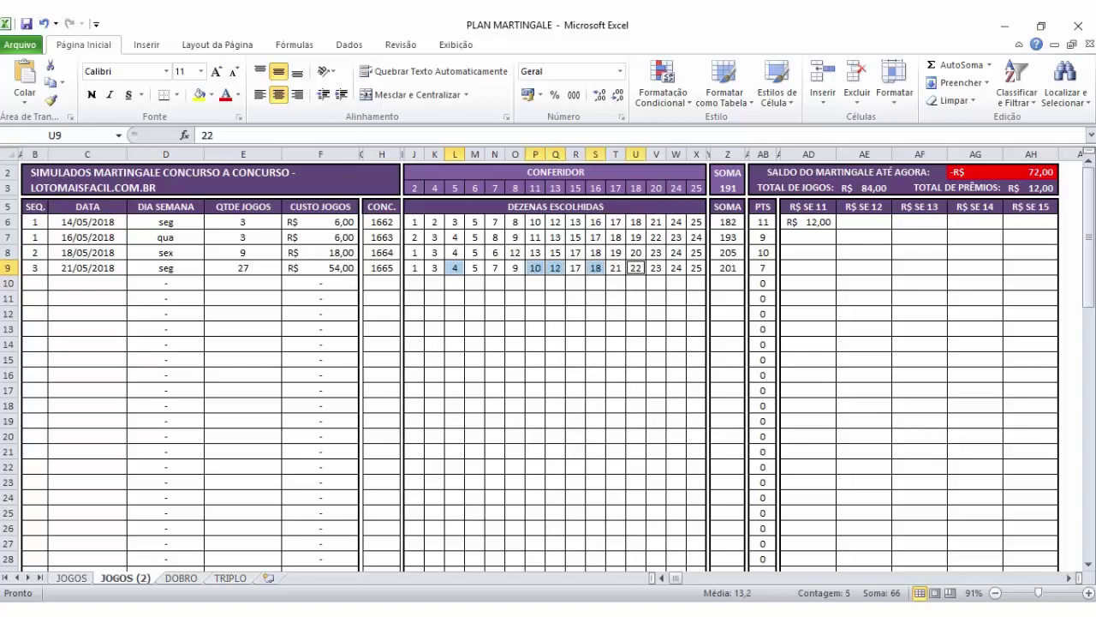
pyautogui.keyDown('ctrl'); pyautogui.click(676, 268); pyautogui.keyUp('ctrl')
pyautogui.click(556, 283)
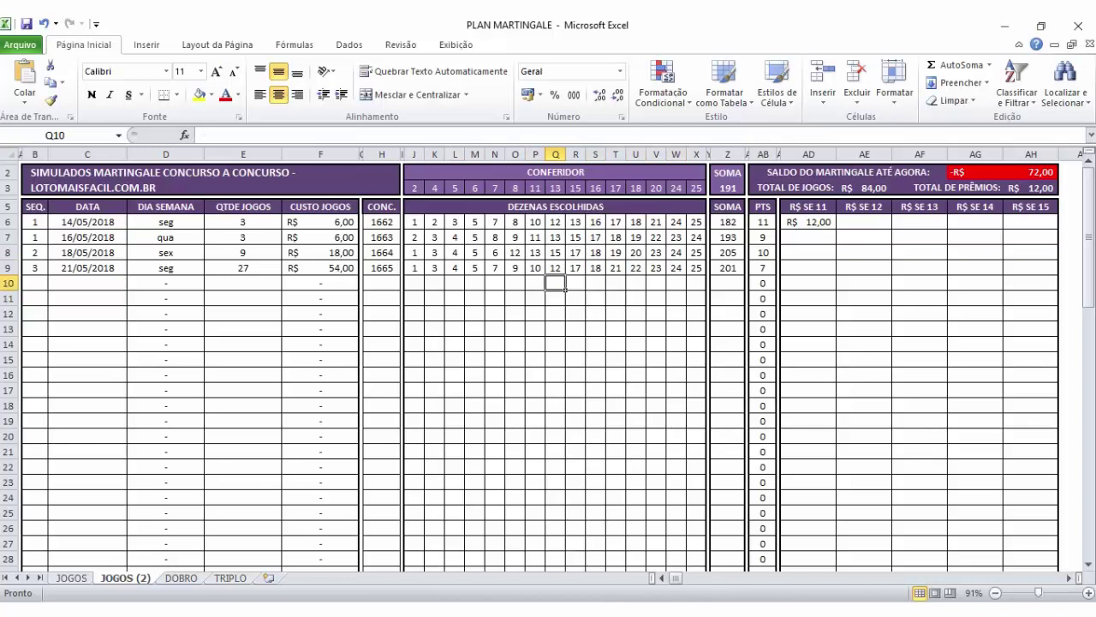
# Review the contest 1665 game in row 9 of JOGOS (2) by groups: T9:X9, J9:M9 and the middle numbers N9:S9.
pyautogui.moveTo(696, 268); pyautogui.dragTo(615, 268)
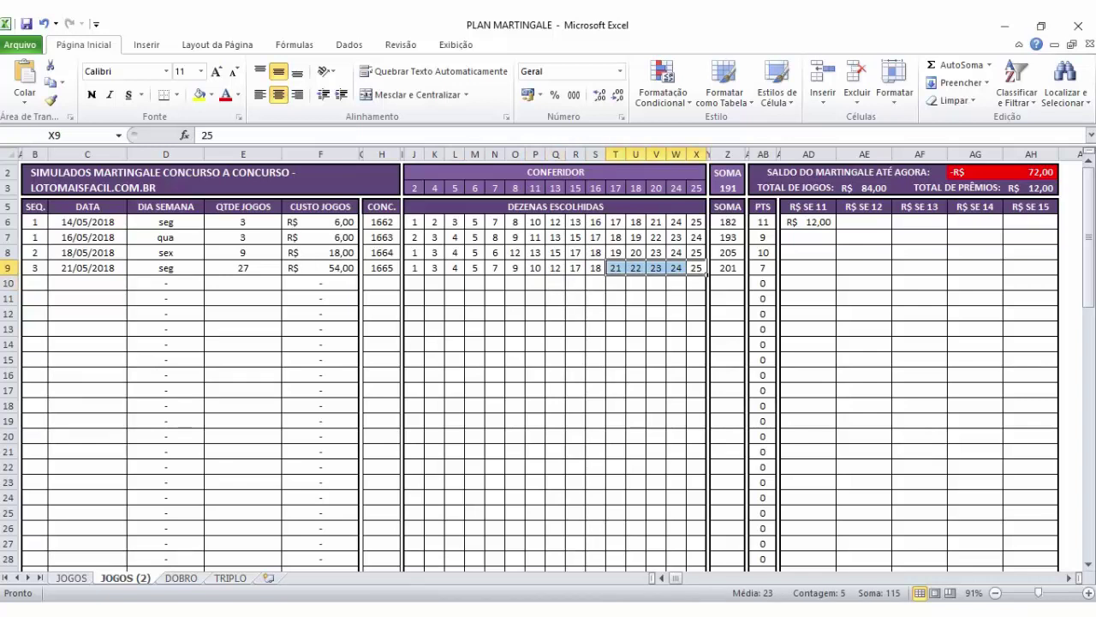
pyautogui.moveTo(414, 268); pyautogui.dragTo(475, 268)
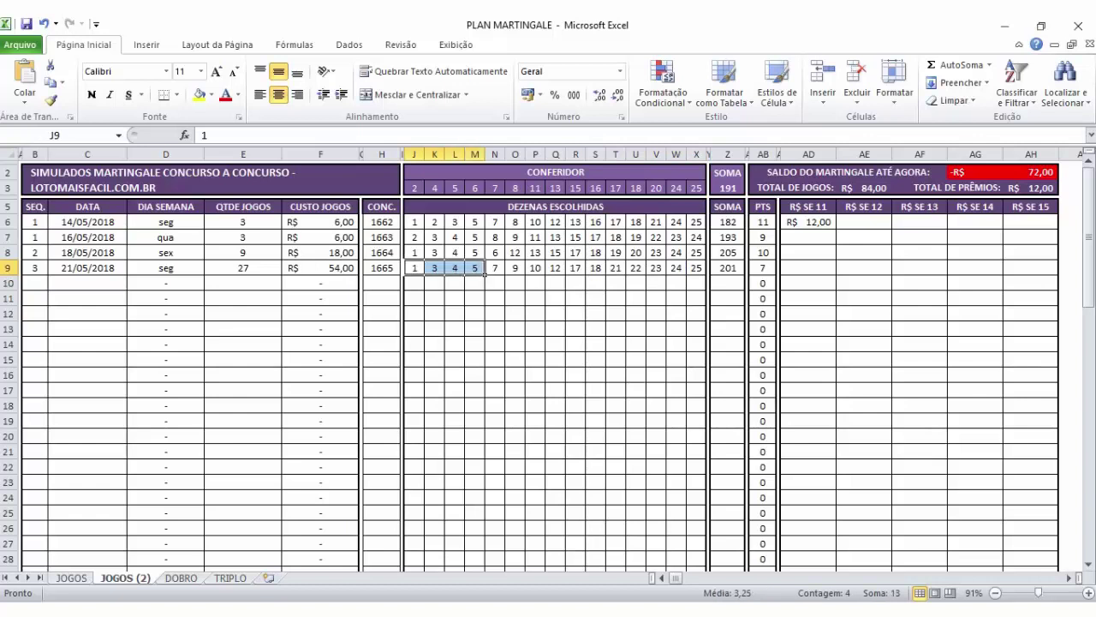
pyautogui.moveTo(615, 268); pyautogui.dragTo(697, 269)
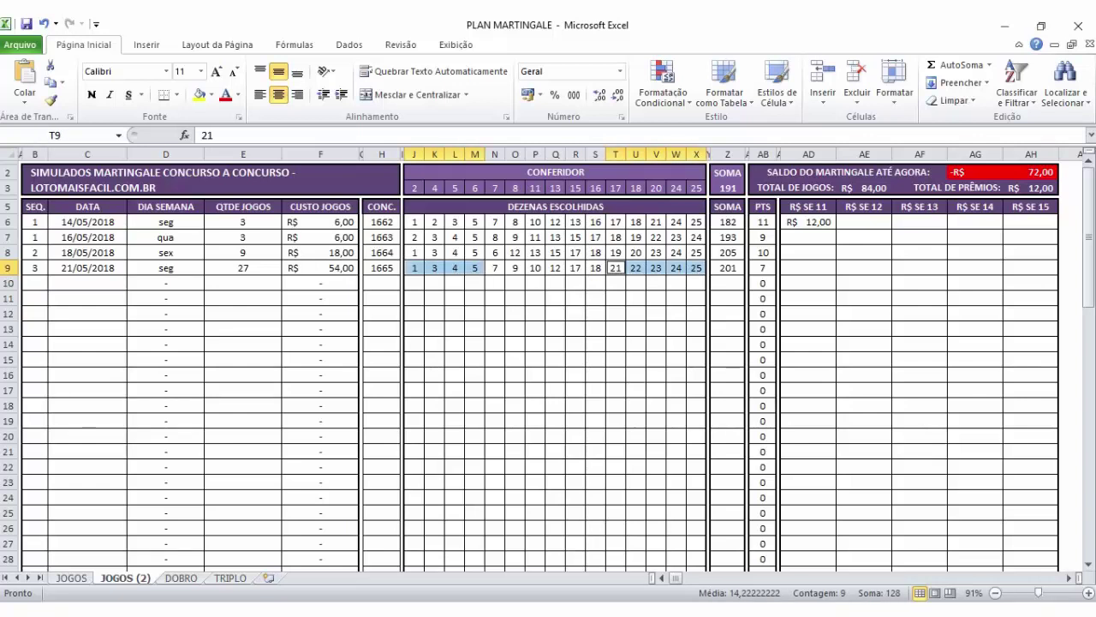
pyautogui.moveTo(595, 268); pyautogui.dragTo(495, 268)
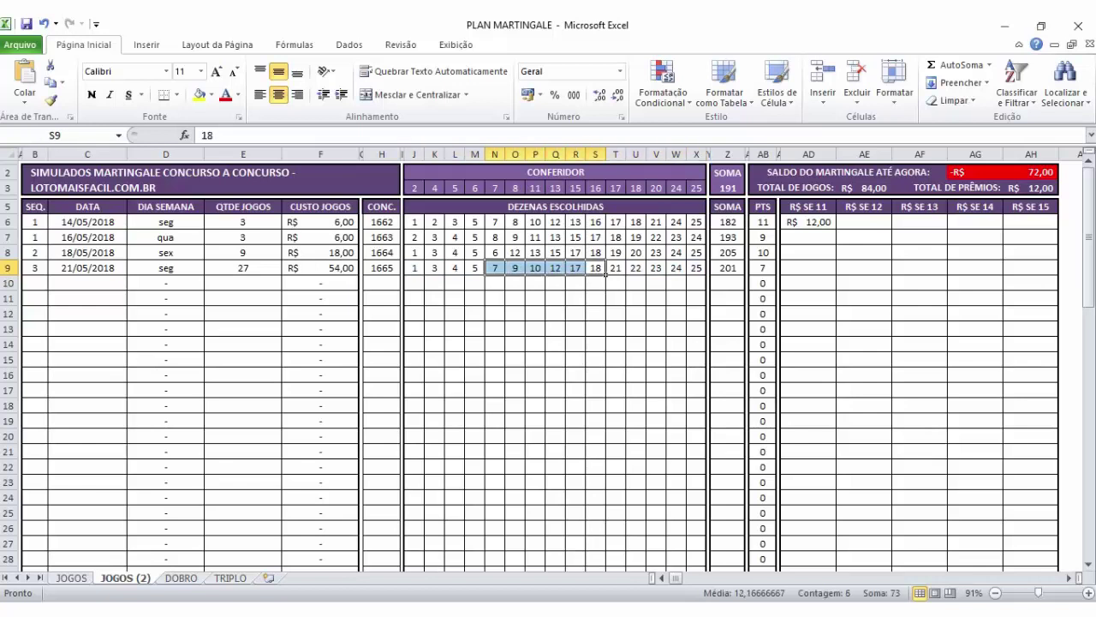
pyautogui.click(495, 298)
pyautogui.click(35, 283)
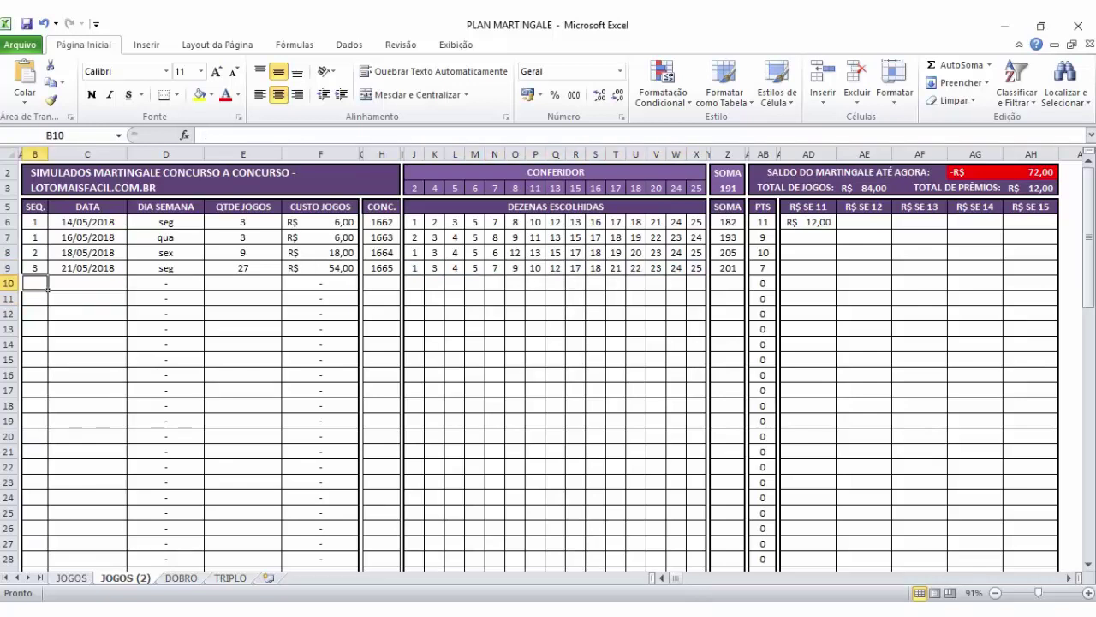
# Check the CONFERIDOR row on the JOGOS sheet, and clear the drawn numbers from J3:X3 on JOGOS (2).
pyautogui.hotkey('ctrl', 'pageup')
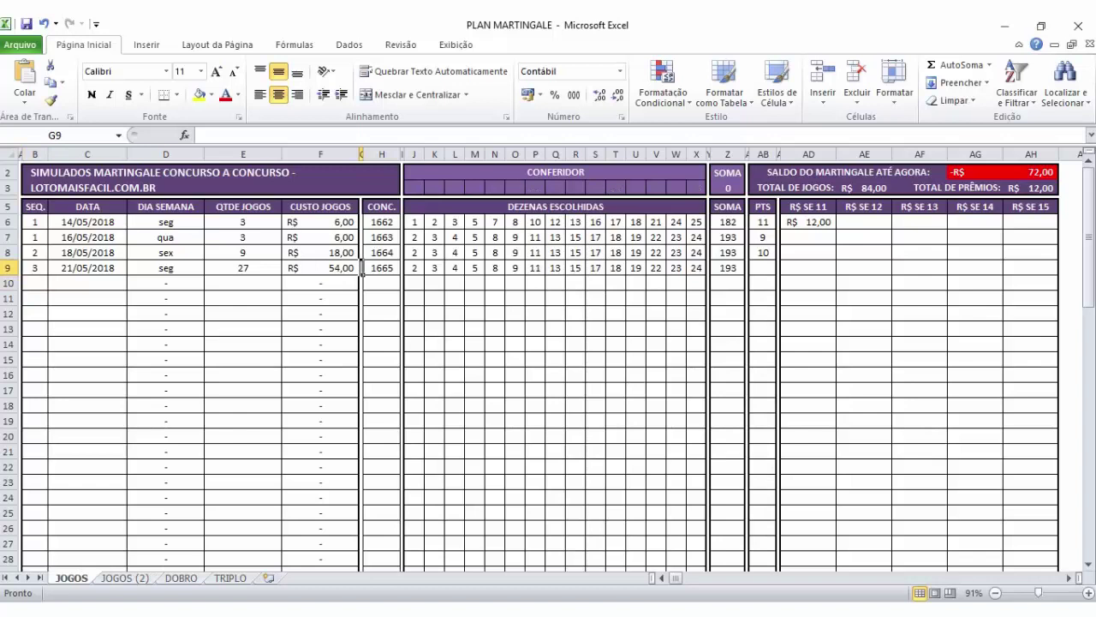
pyautogui.hotkey('ctrl', 'pagedown')
pyautogui.moveTo(696, 187); pyautogui.dragTo(415, 188)
pyautogui.press('Delete')
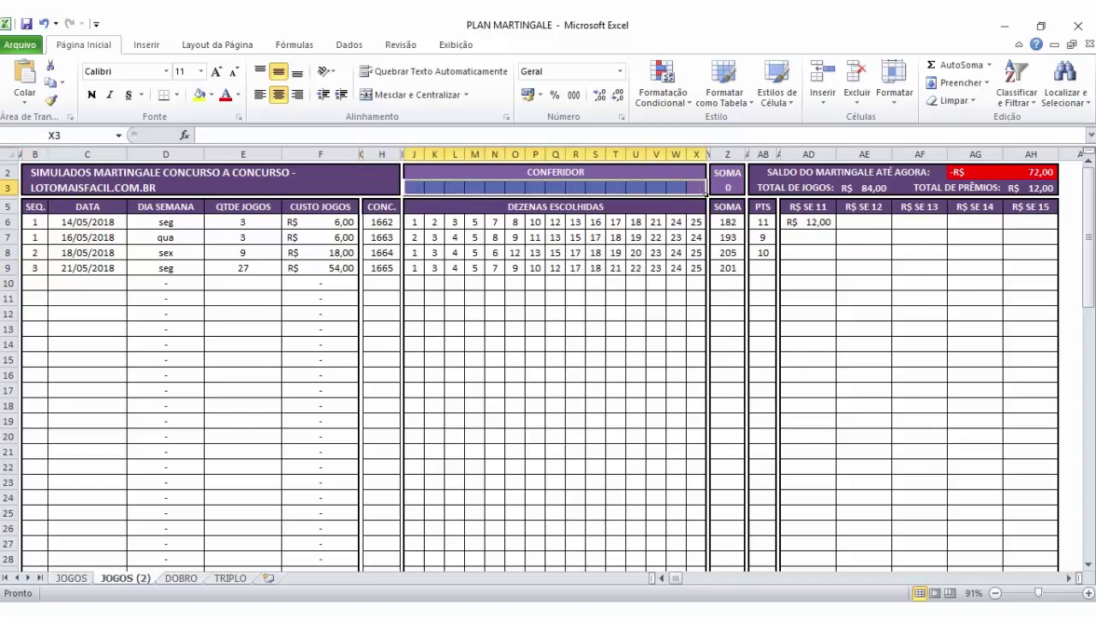
pyautogui.click(555, 268)
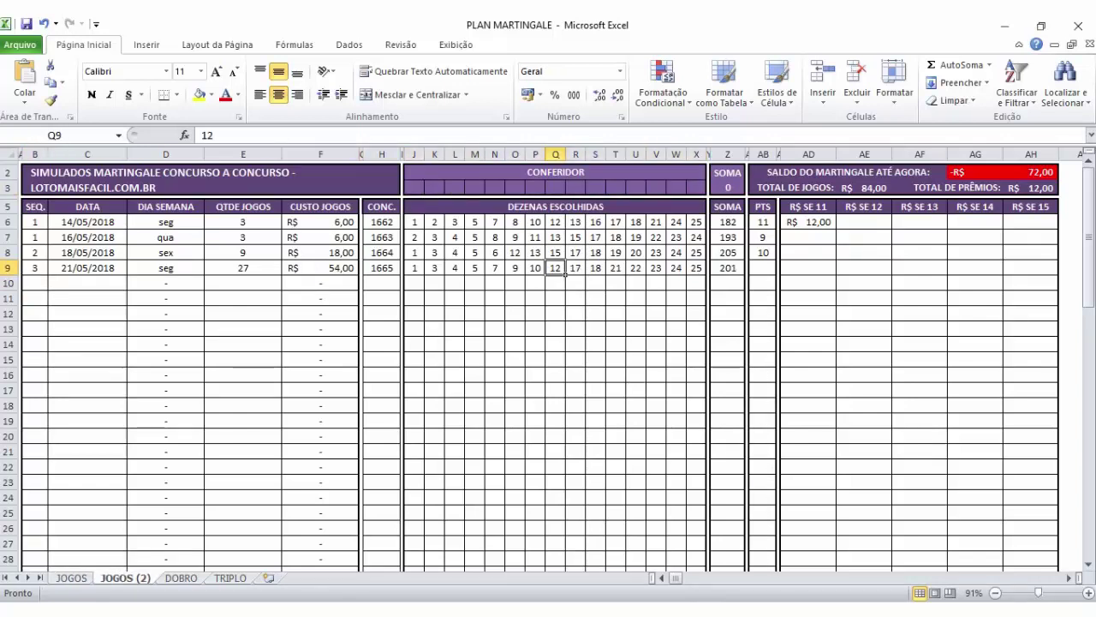
# Return to the JOGOS sheet, check the combined game costs in F6:F9 and compare with JOGOS (2).
pyautogui.hotkey('ctrl', 'pageup')
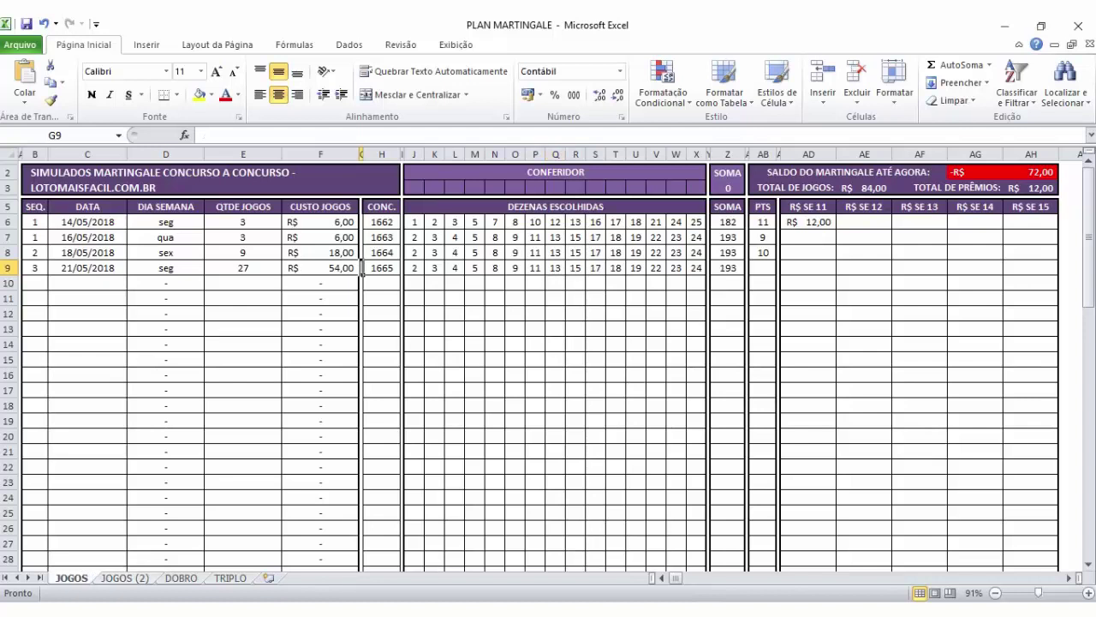
pyautogui.moveTo(321, 222); pyautogui.dragTo(320, 268)
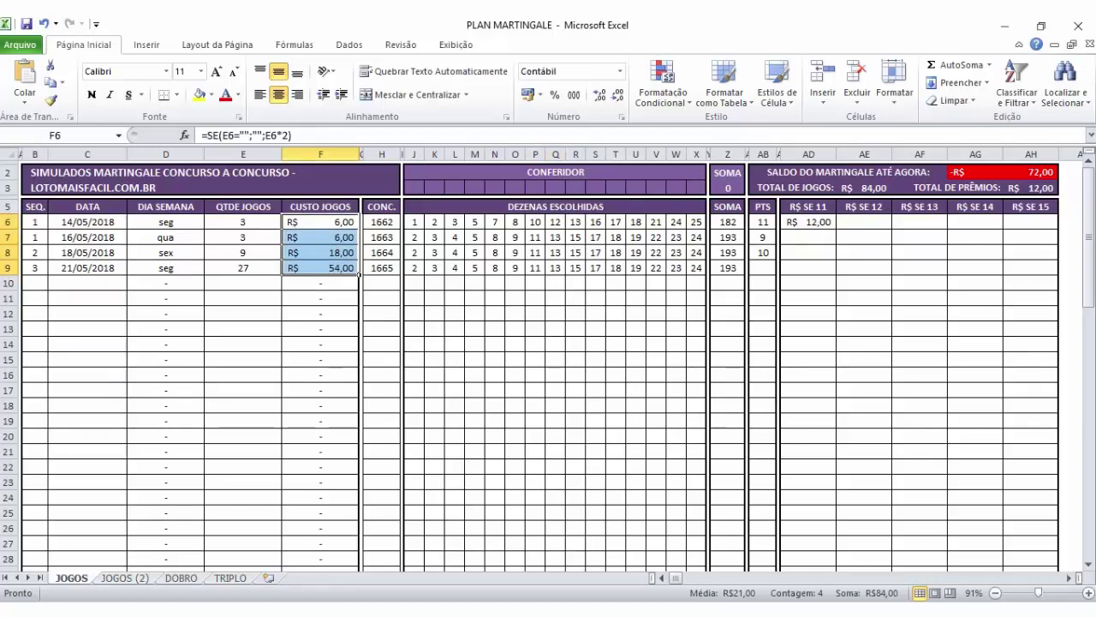
pyautogui.click(320, 283)
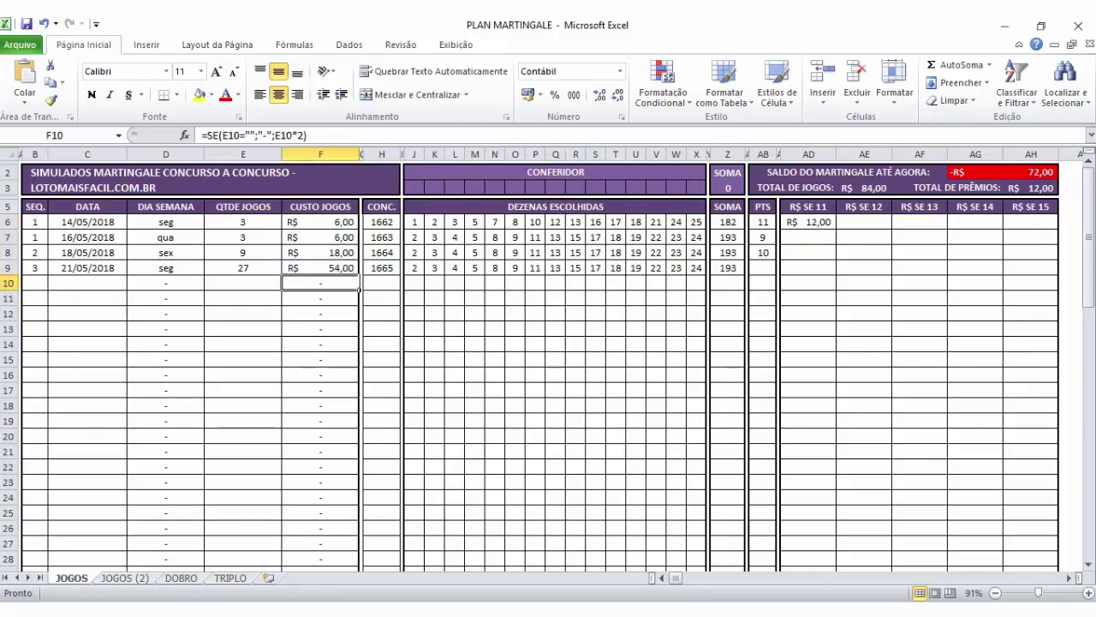
pyautogui.hotkey('ctrl', 'pagedown')
pyautogui.hotkey('ctrl', 'pageup')
# Switch to the Chrome browser and bring up the "Os 3 Segredos Da Lotofácil" ebook page.
pyautogui.hotkey('alt', 'Tab')
pyautogui.hotkey('ctrl', 'Tab')
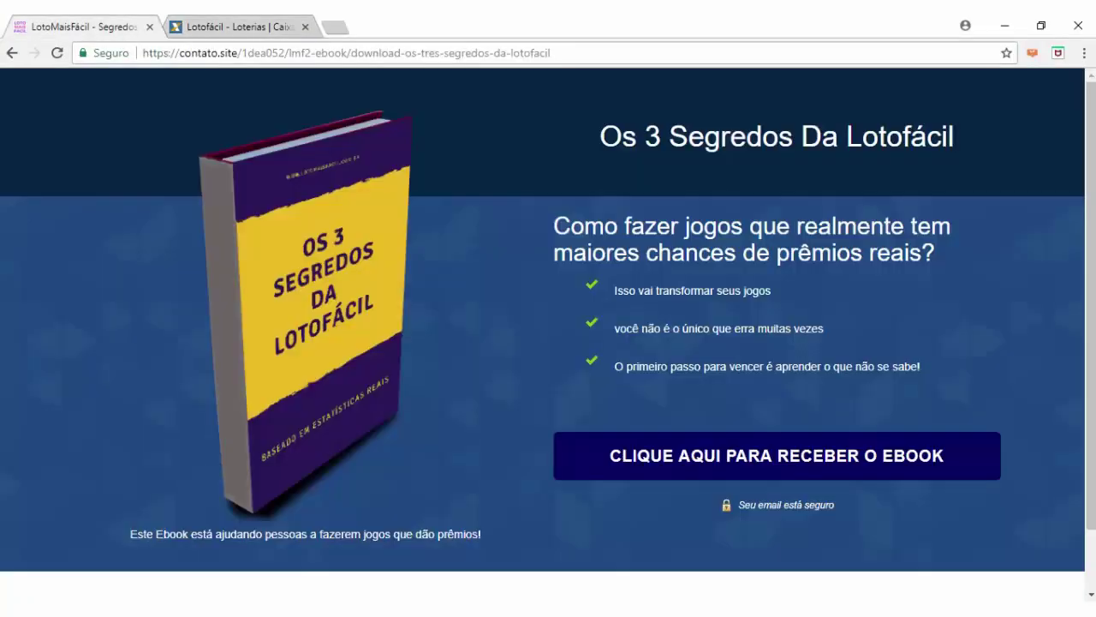